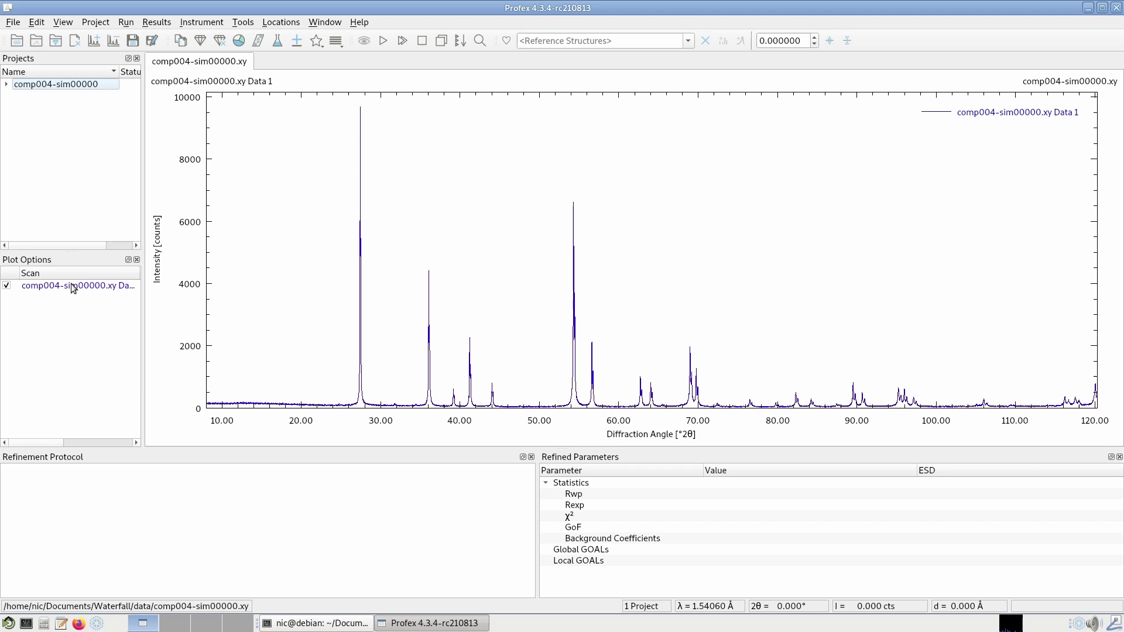
# Glance at the Run menu, then briefly activate and deactivate the comp004-sim00000 scan curve
pyautogui.click(128, 22)
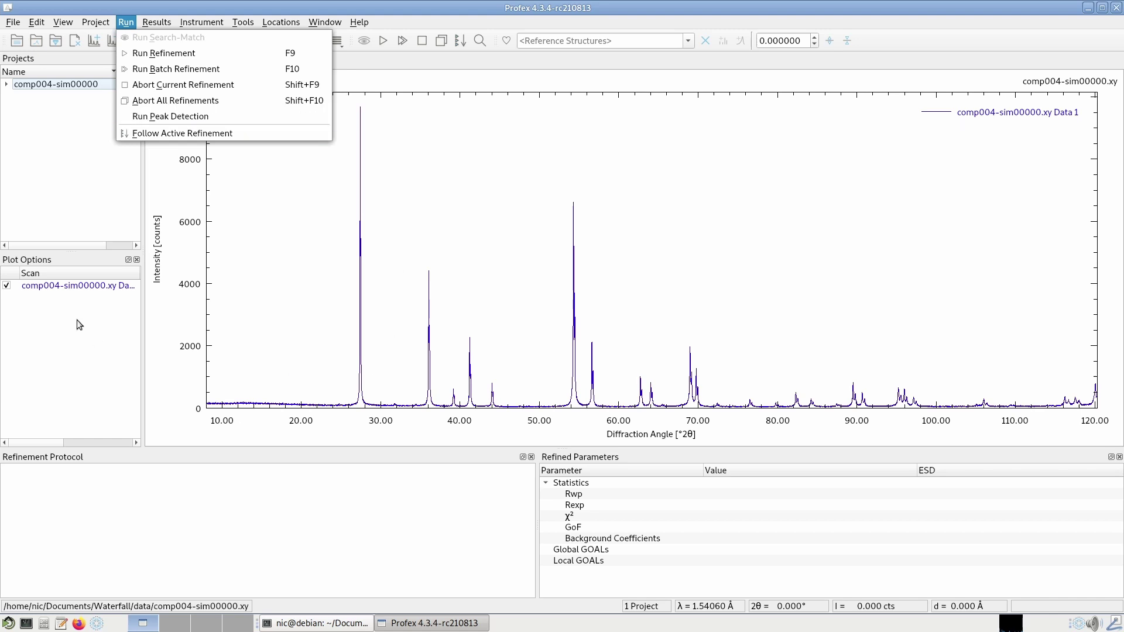
pyautogui.click(62, 303)
pyautogui.click(70, 287)
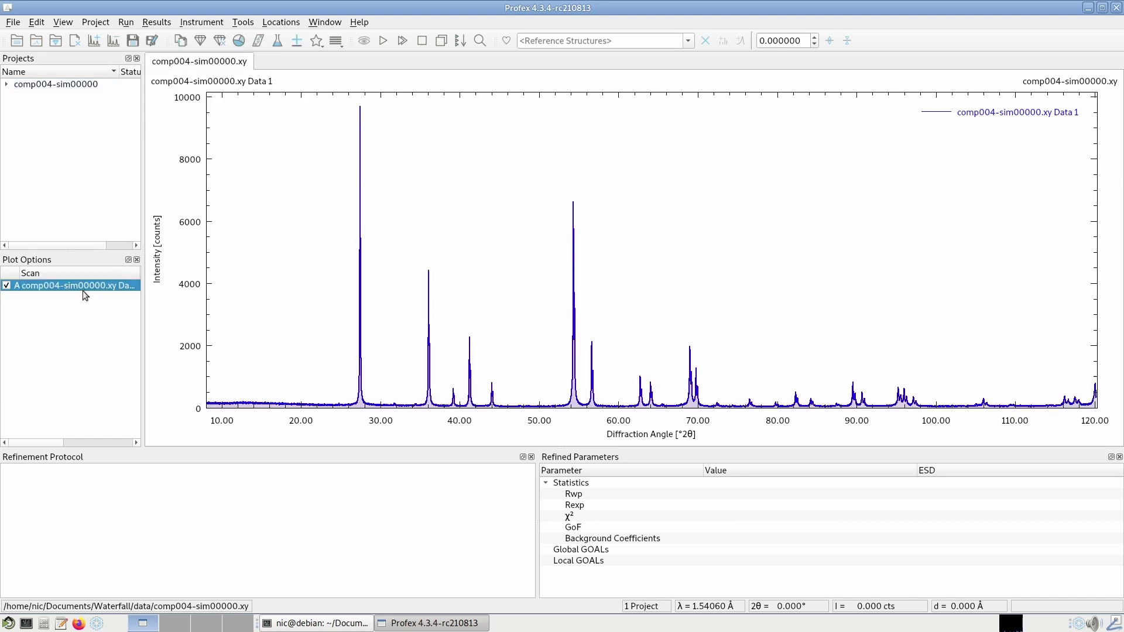
pyautogui.click(80, 286)
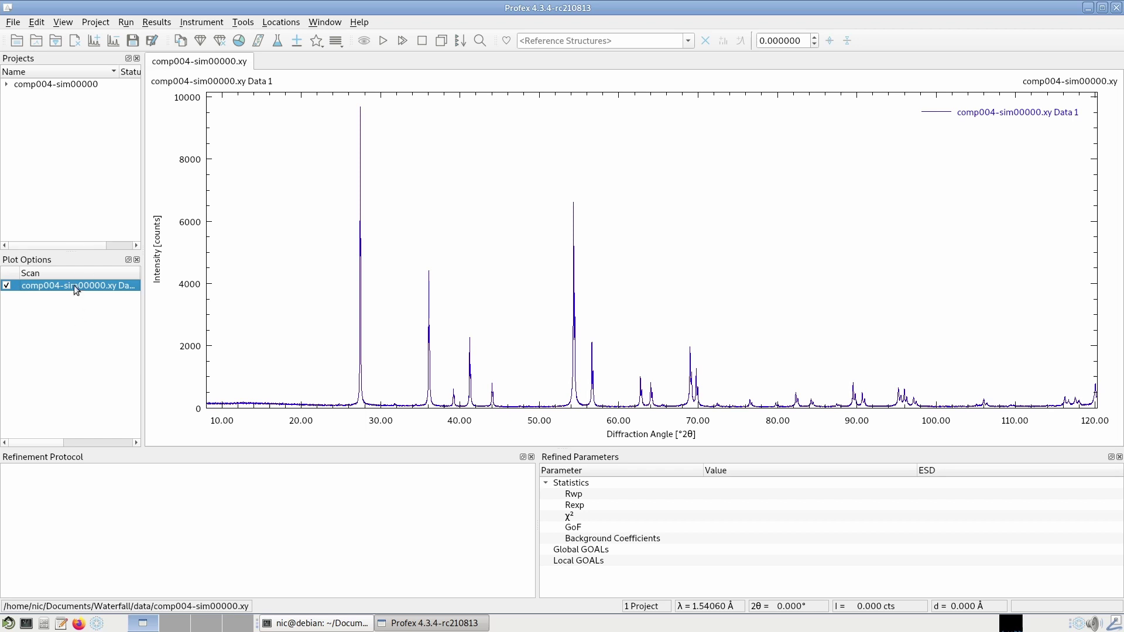
# Run peak detection on comp004-sim00000, accepting the default instrument configuration
pyautogui.click(126, 22)
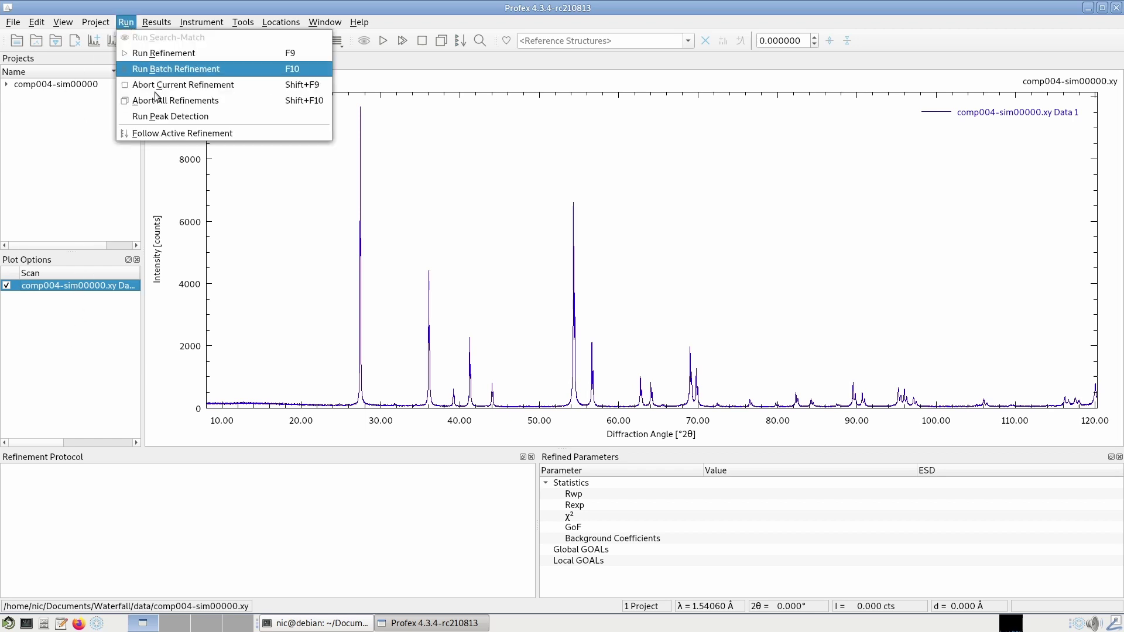
pyautogui.click(167, 117)
pyautogui.click(279, 131)
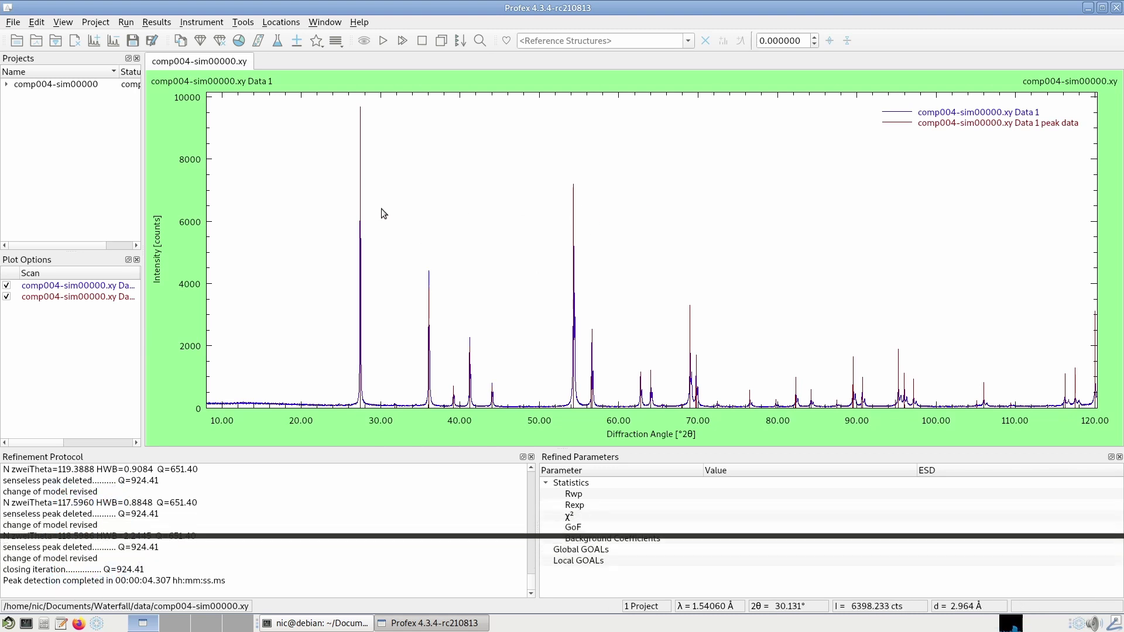
# Disable major and minor grid lines in the Graphs > Appearance preferences, apply, and close
pyautogui.click(37, 22)
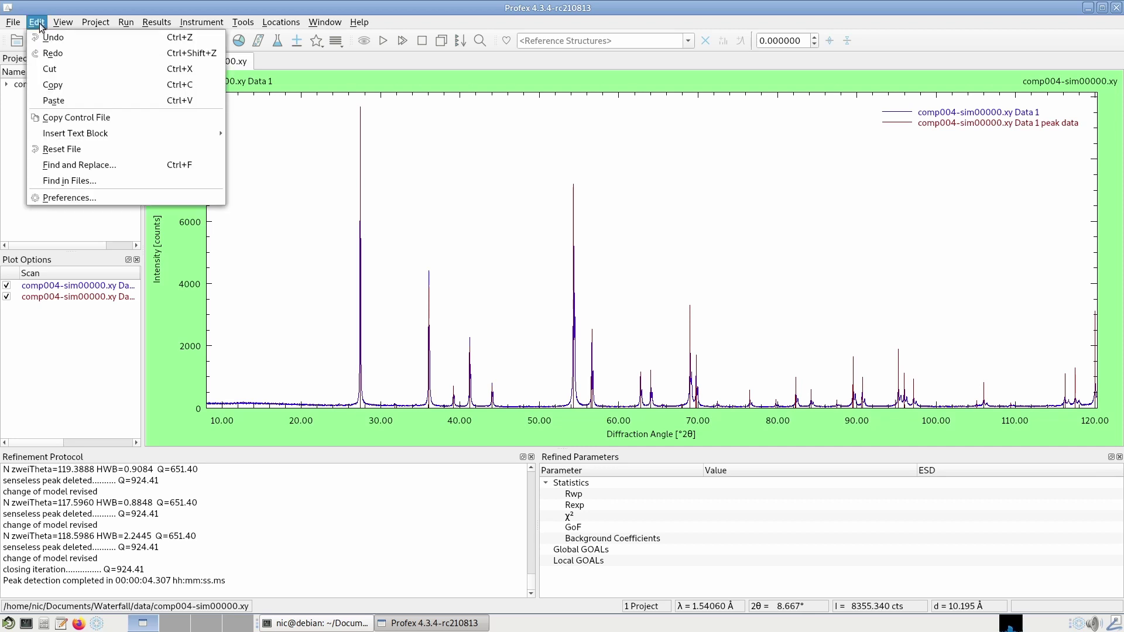
pyautogui.click(106, 196)
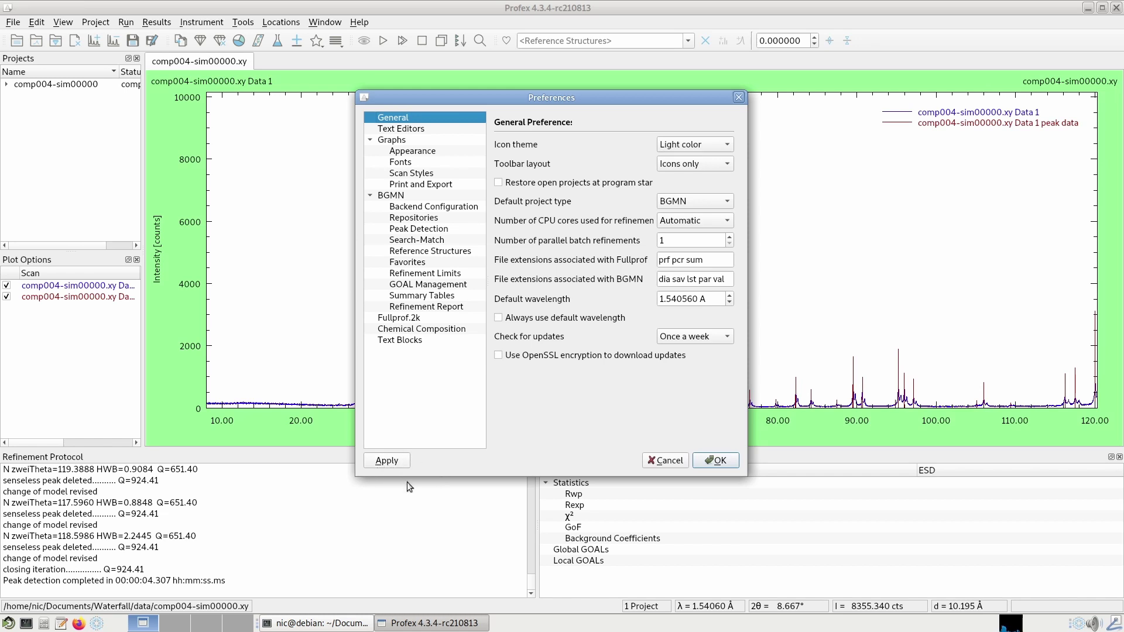
pyautogui.click(423, 152)
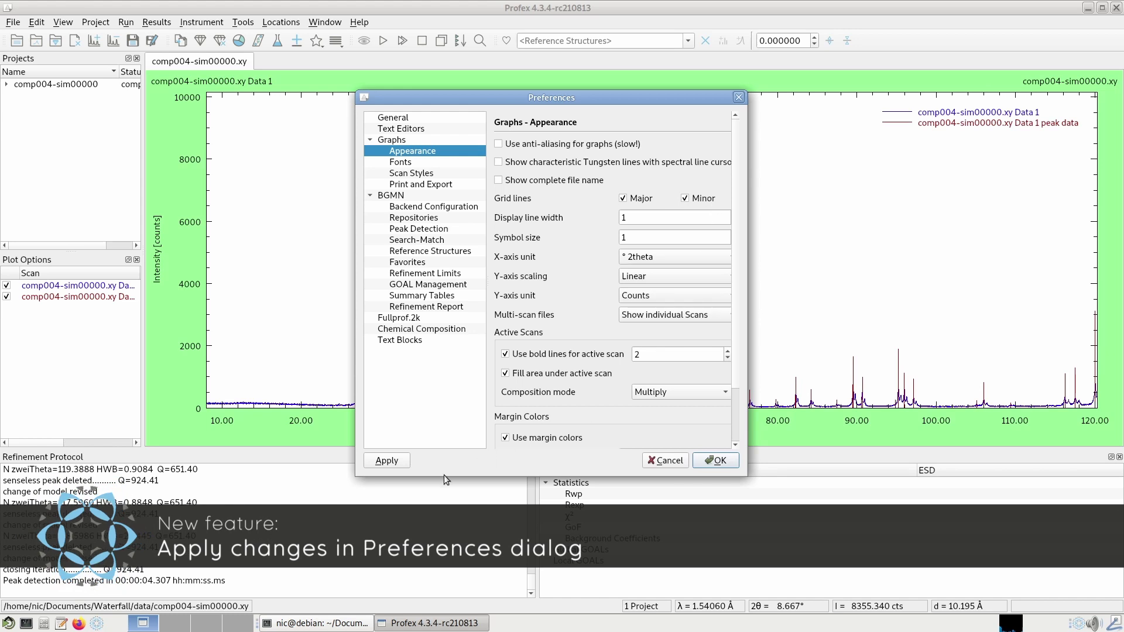
pyautogui.click(392, 462)
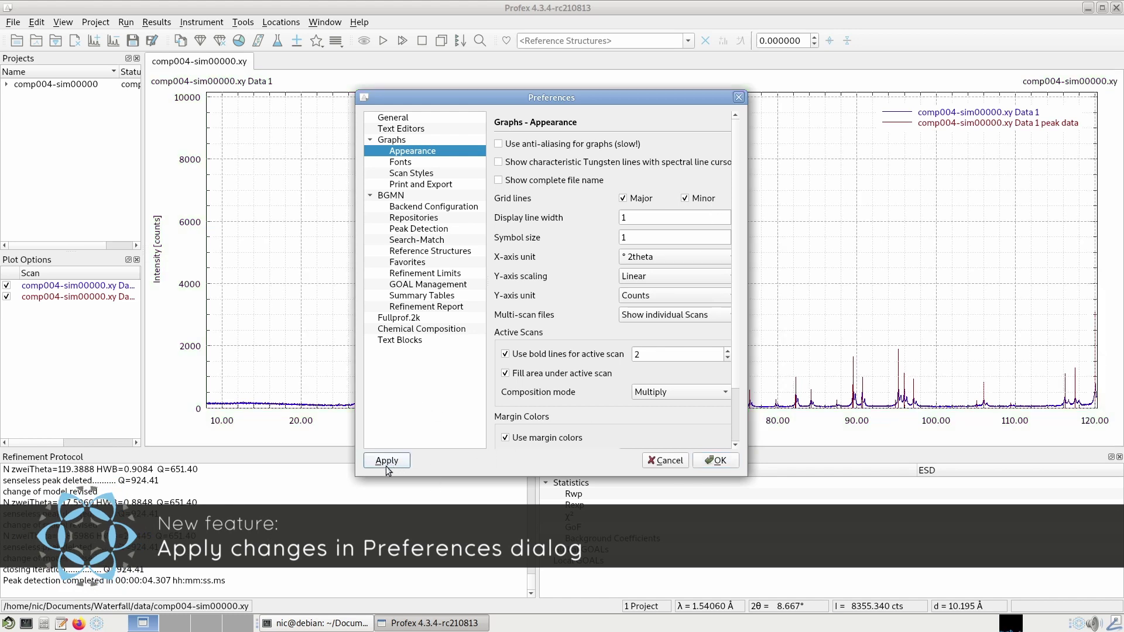
pyautogui.click(696, 198)
pyautogui.click(405, 462)
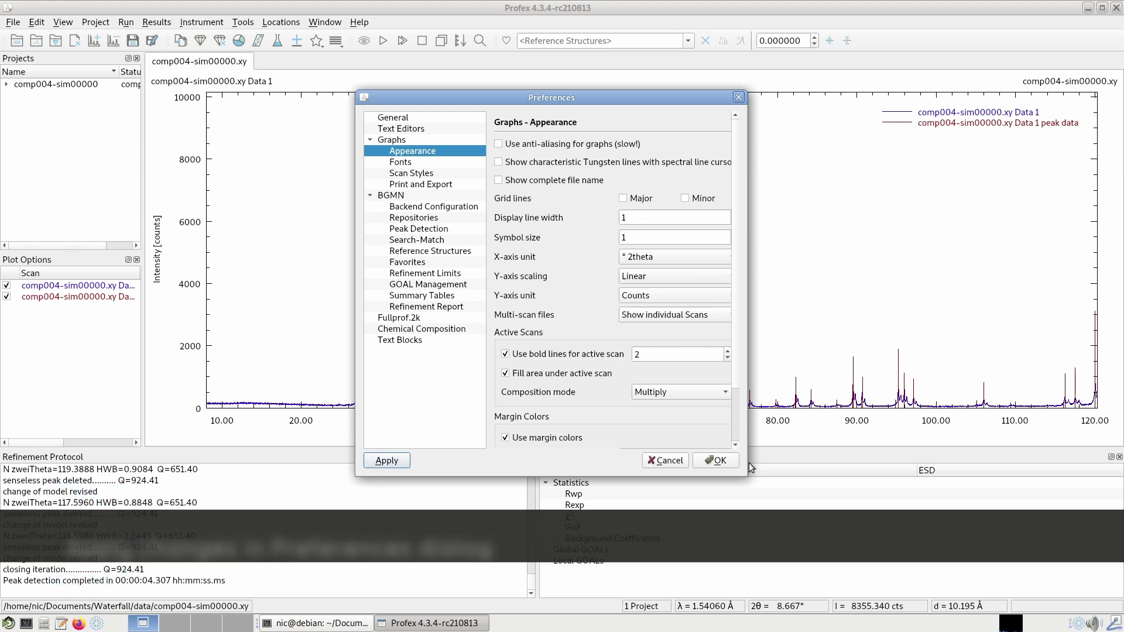
pyautogui.press('Return')
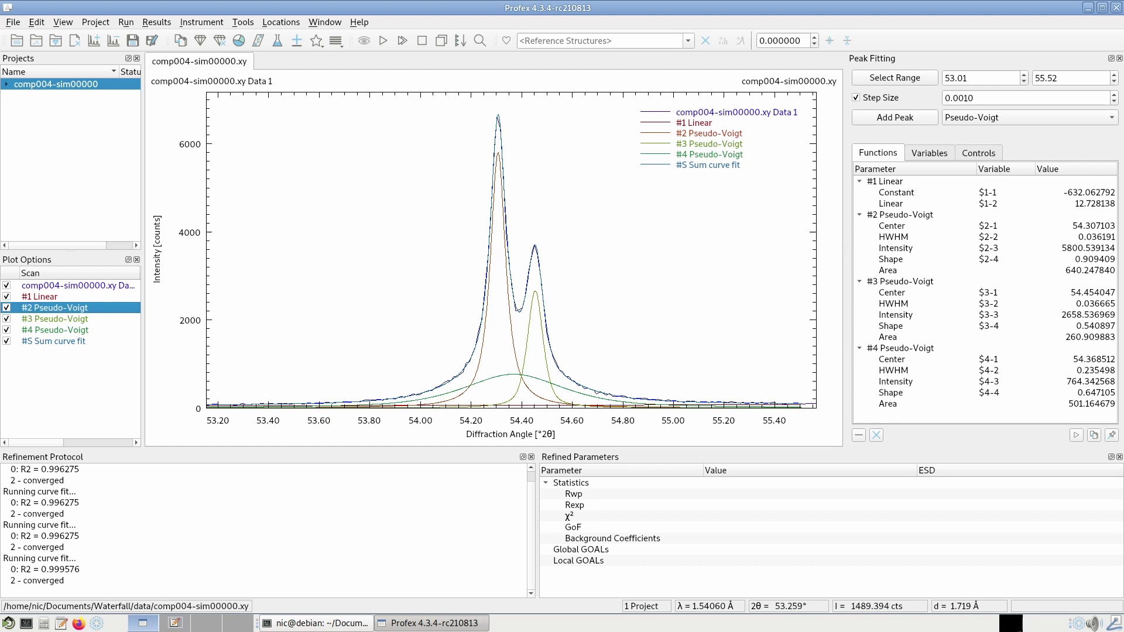
# Select the #2, #3 and #4 Pseudo-Voigt curves together so all three are filled
pyautogui.click(538, 387)
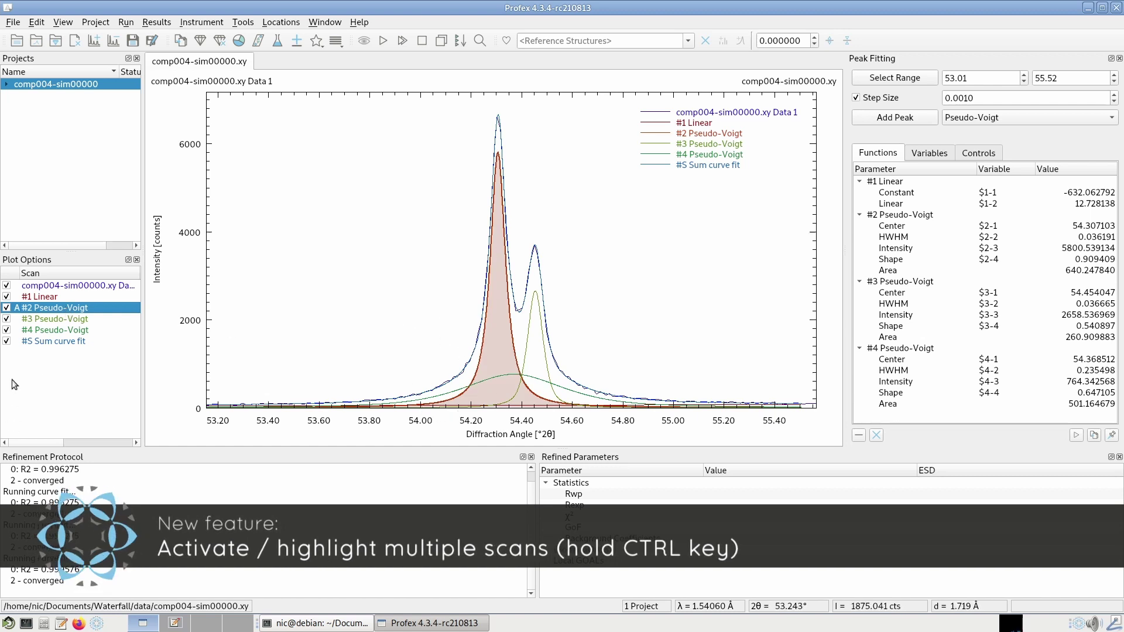
pyautogui.keyDown('ctrl'); pyautogui.click(56, 322); pyautogui.keyUp('ctrl')
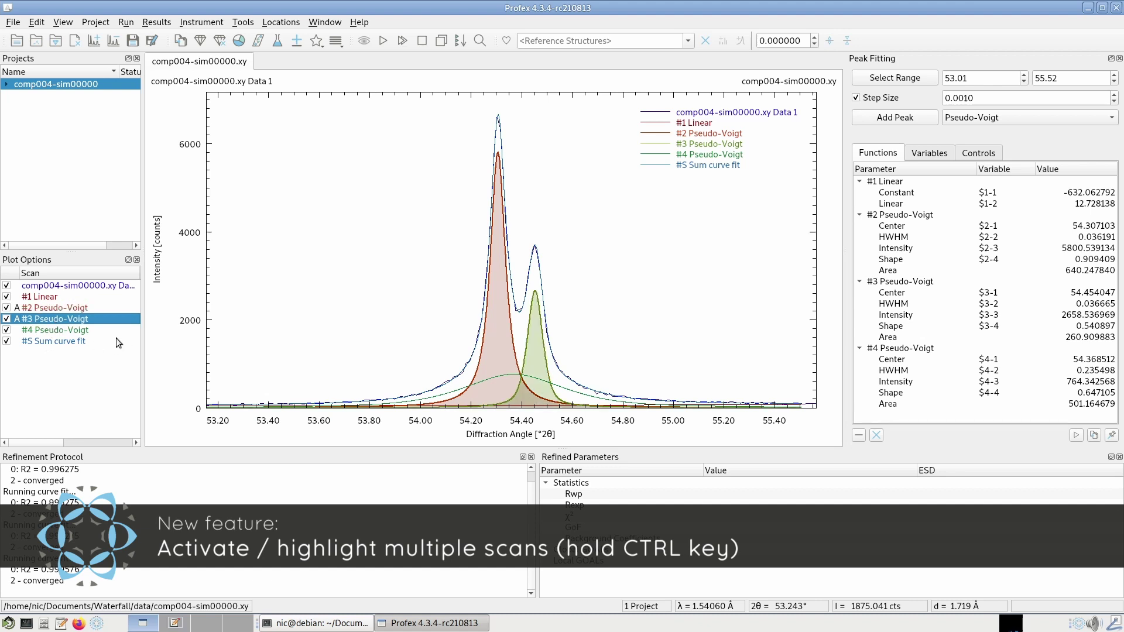
pyautogui.keyDown('ctrl'); pyautogui.click(85, 332); pyautogui.keyUp('ctrl')
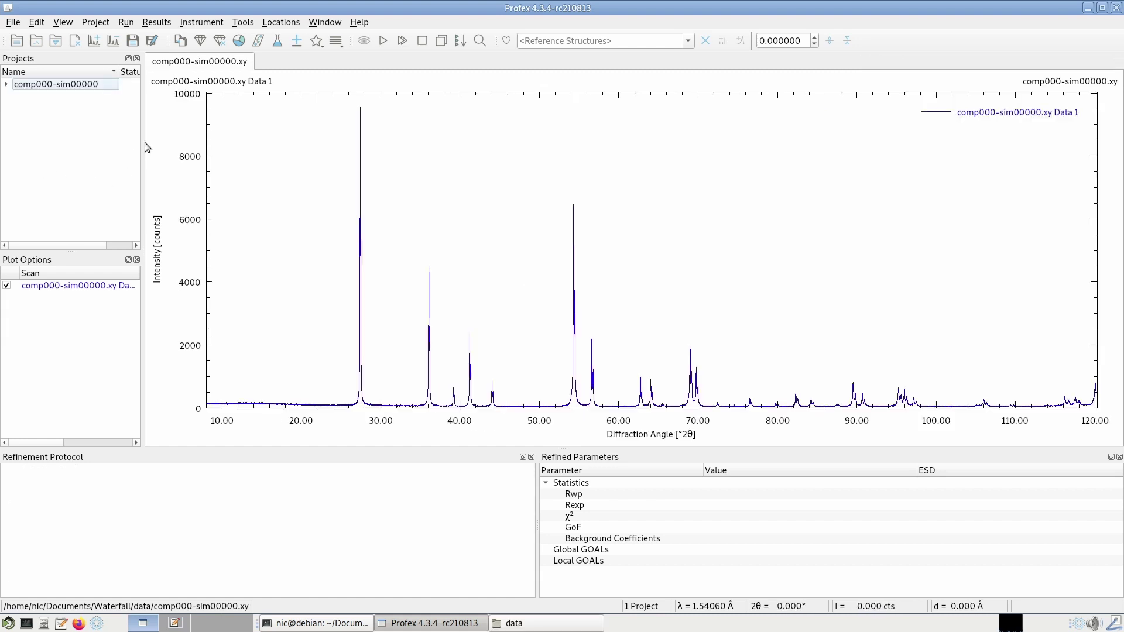
# Open the Waterfall Plot tool and add comp000-sim00000.xy under Scan Files
pyautogui.click(243, 22)
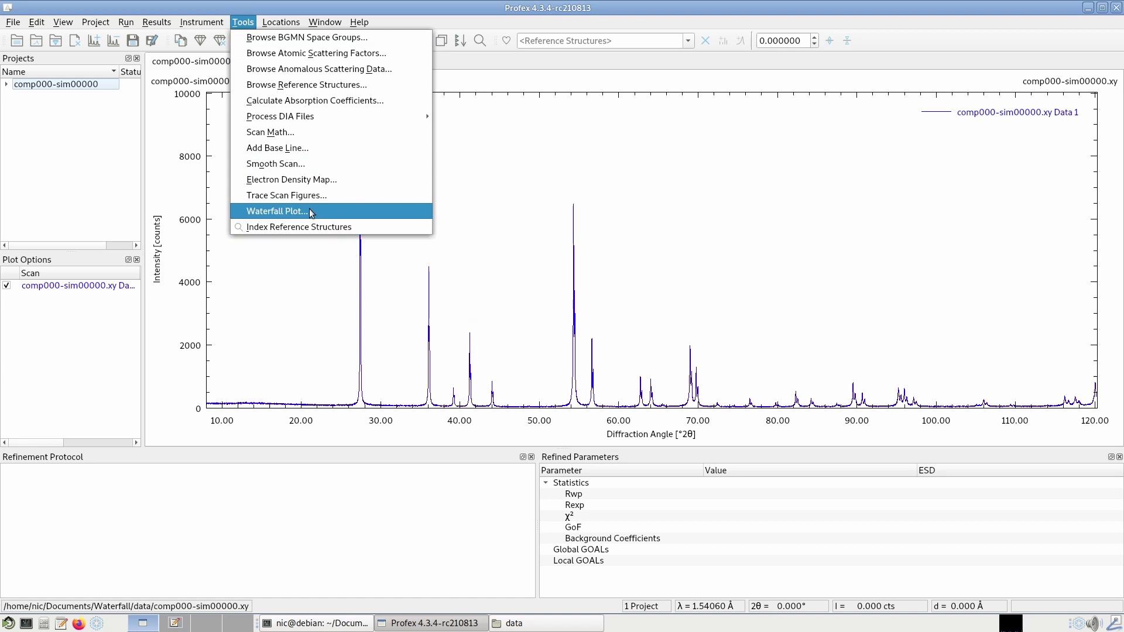
pyautogui.click(349, 215)
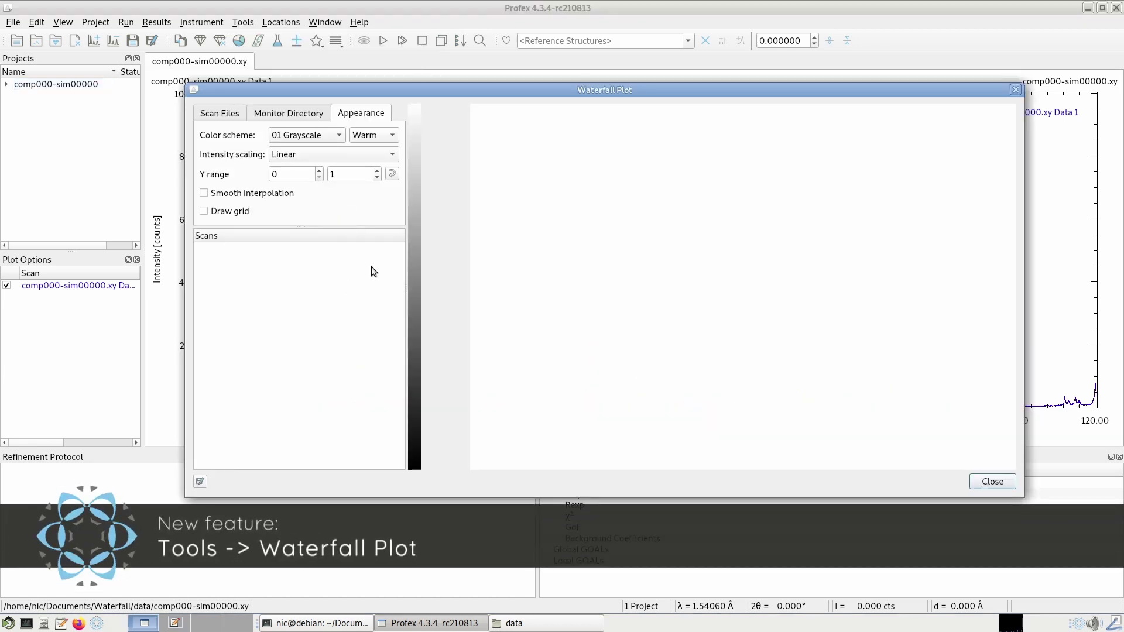
pyautogui.click(217, 114)
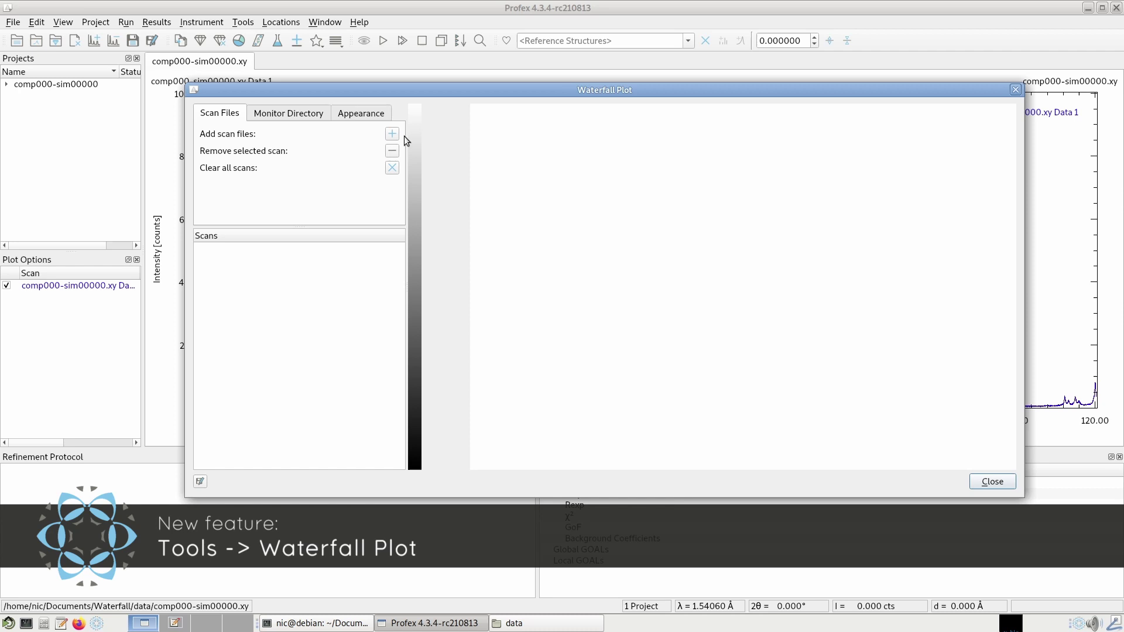
pyautogui.click(392, 134)
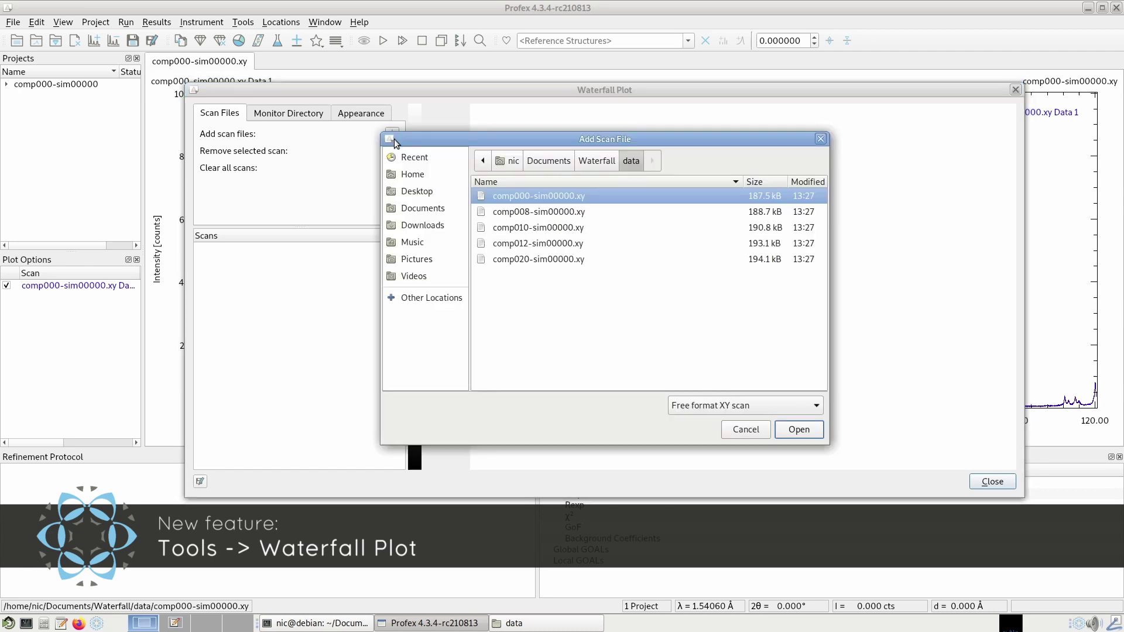
pyautogui.doubleClick(613, 198)
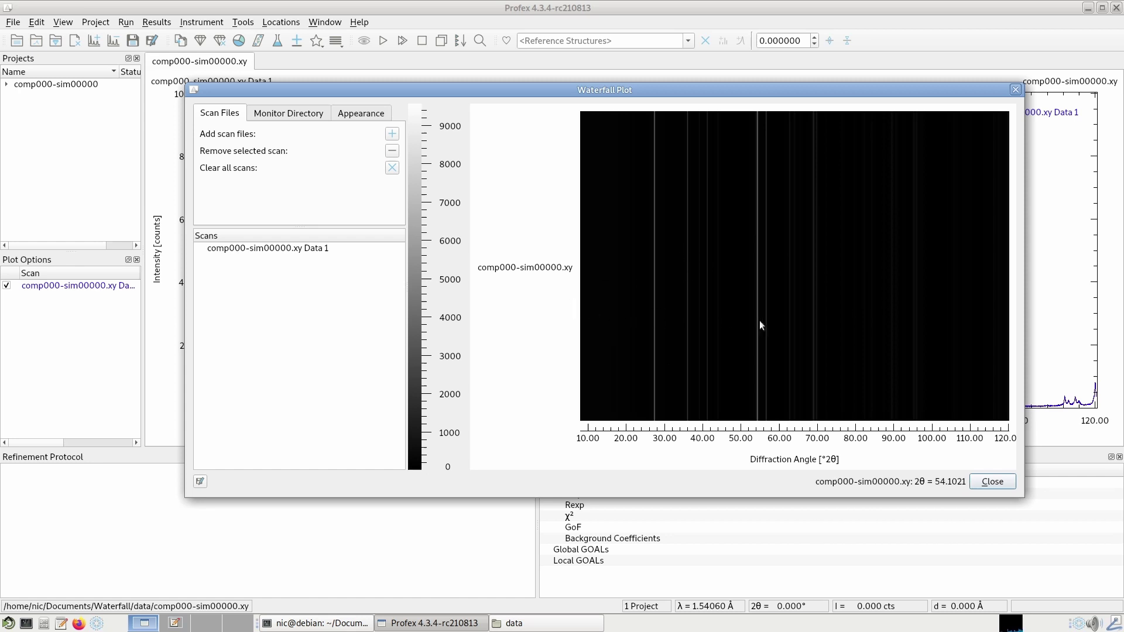
# Maximize the waterfall window and add comp008, comp010, comp012 and comp020-sim00000.xy
pyautogui.moveTo(789, 128); pyautogui.dragTo(777, 420)
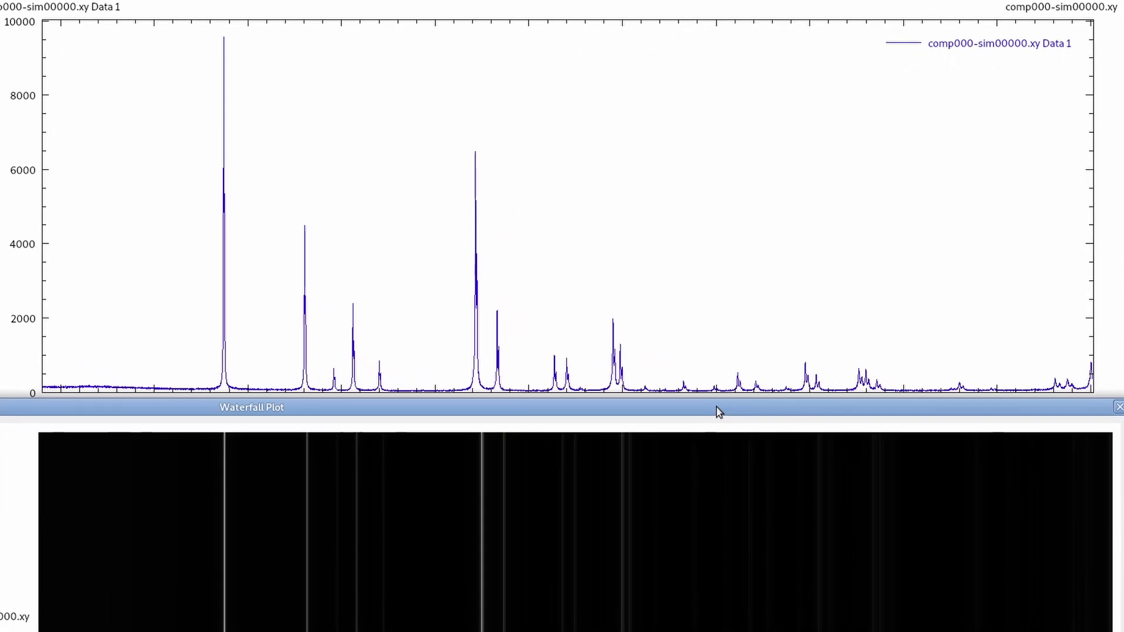
pyautogui.doubleClick(719, 412)
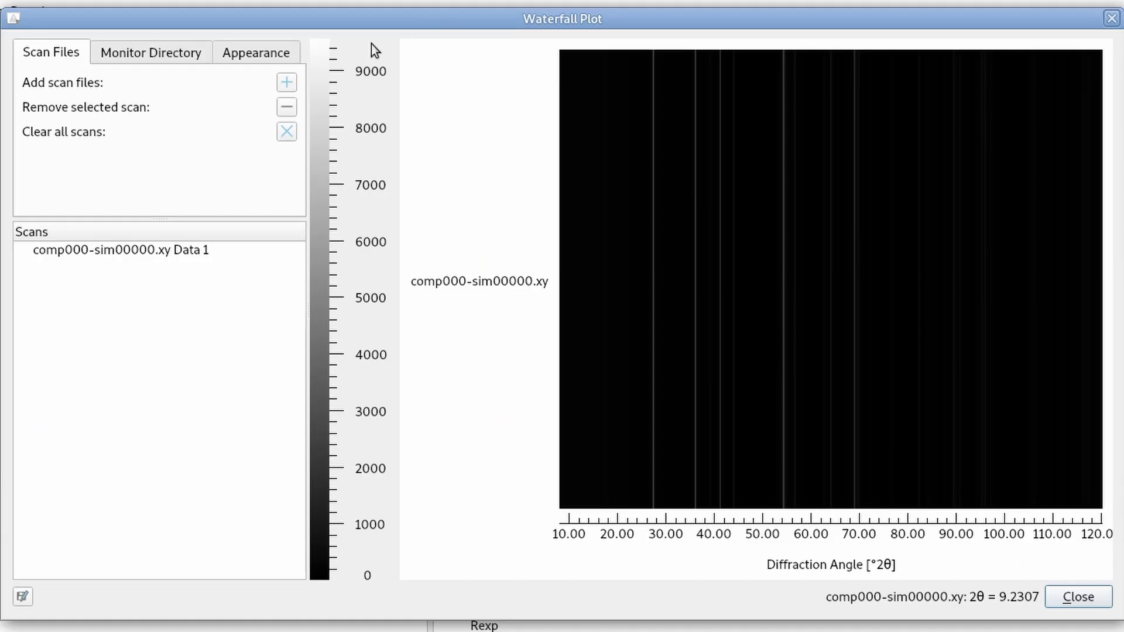
pyautogui.click(293, 85)
pyautogui.moveTo(530, 336); pyautogui.dragTo(479, 202)
pyautogui.keyDown('ctrl'); pyautogui.click(561, 177); pyautogui.keyUp('ctrl')
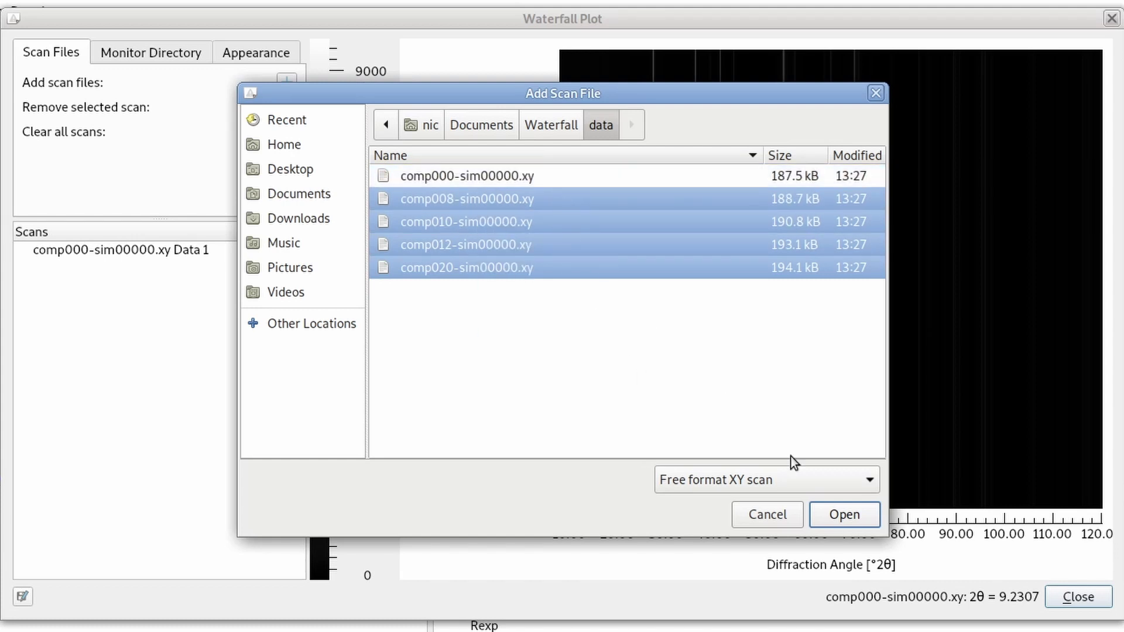
pyautogui.click(844, 515)
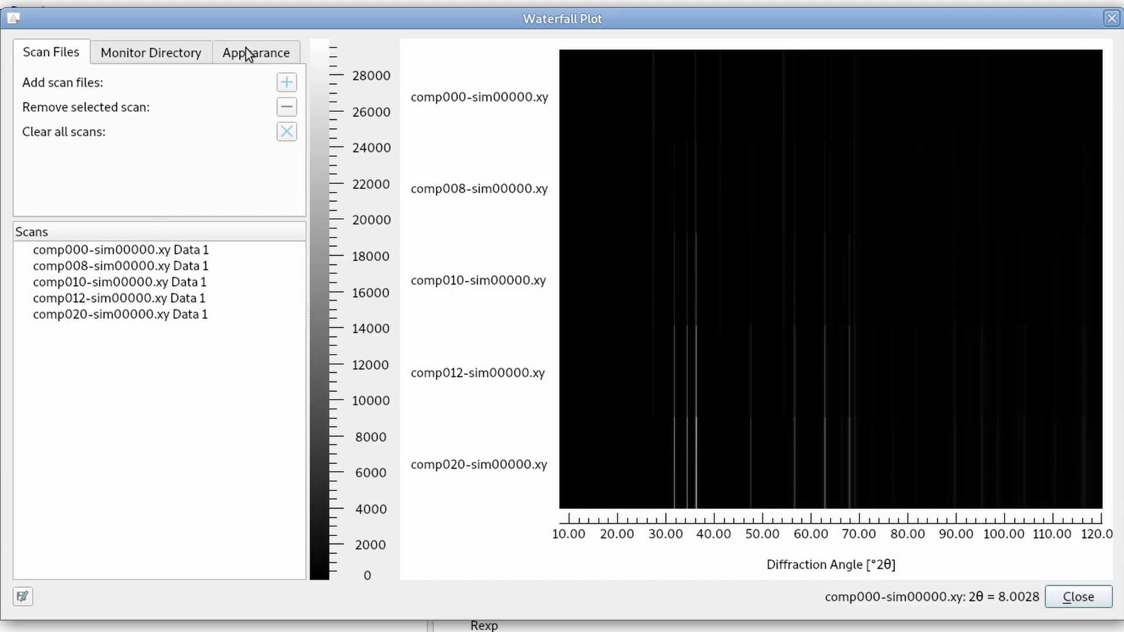
# Preview the Blue-Red, Bright Glow, Dark Glow and False Colors schemes, ending on Blue-Red
pyautogui.click(267, 51)
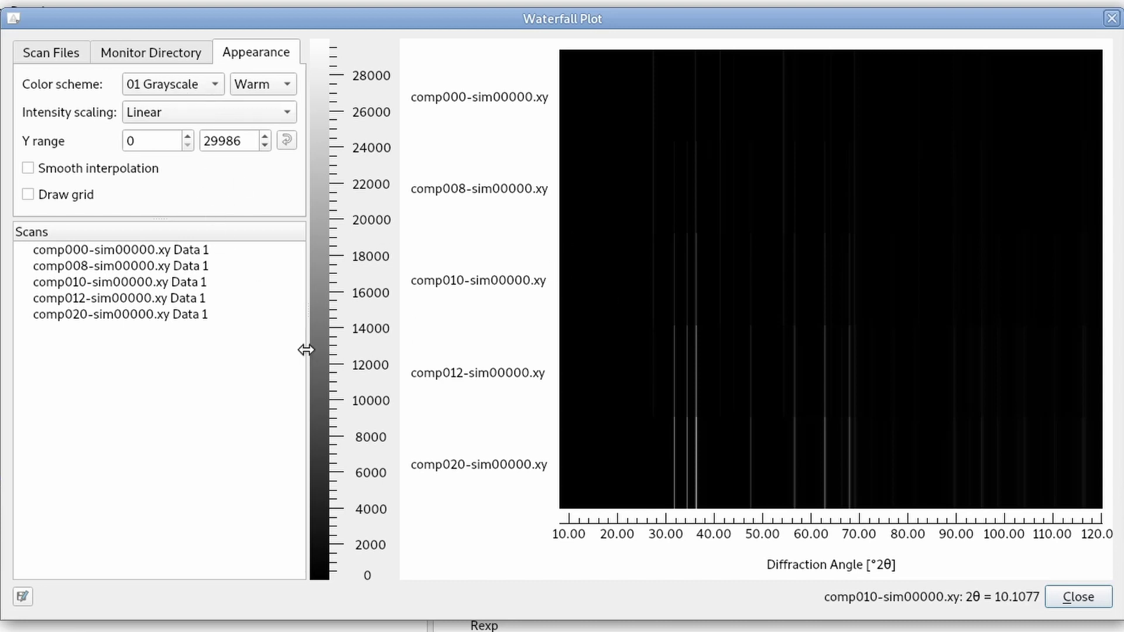
pyautogui.click(156, 84)
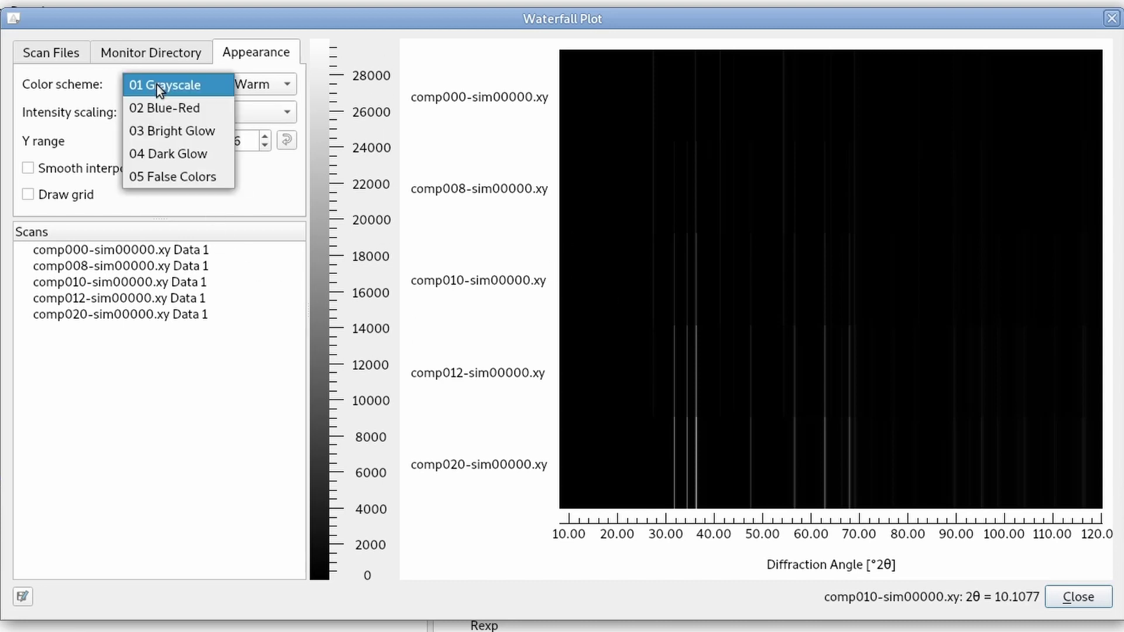
pyautogui.click(165, 111)
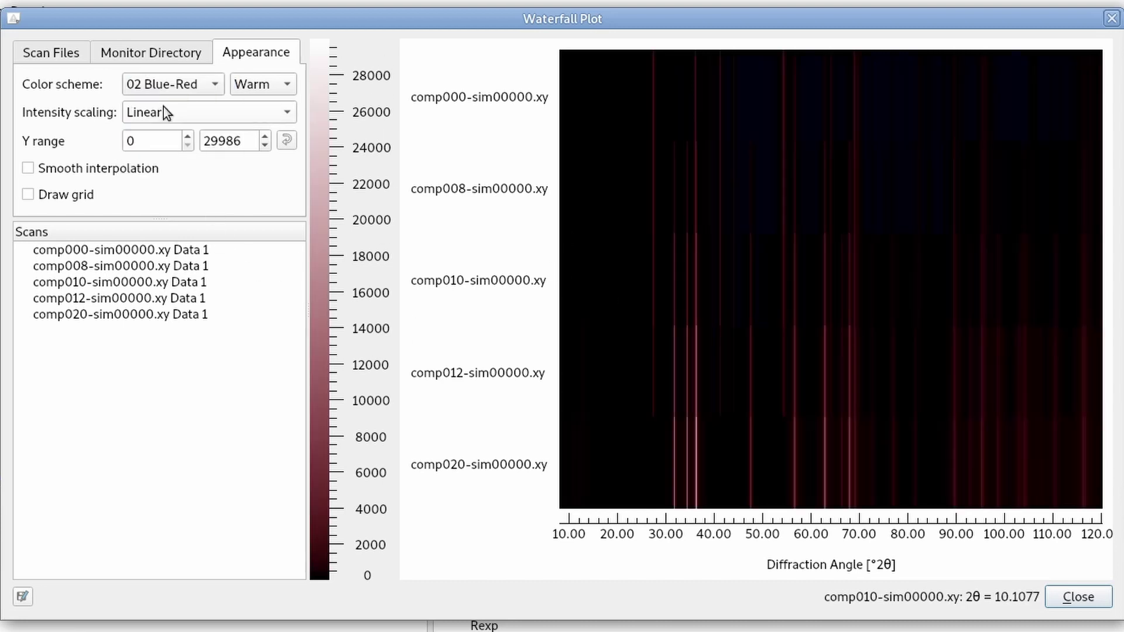
pyautogui.click(190, 84)
pyautogui.click(197, 112)
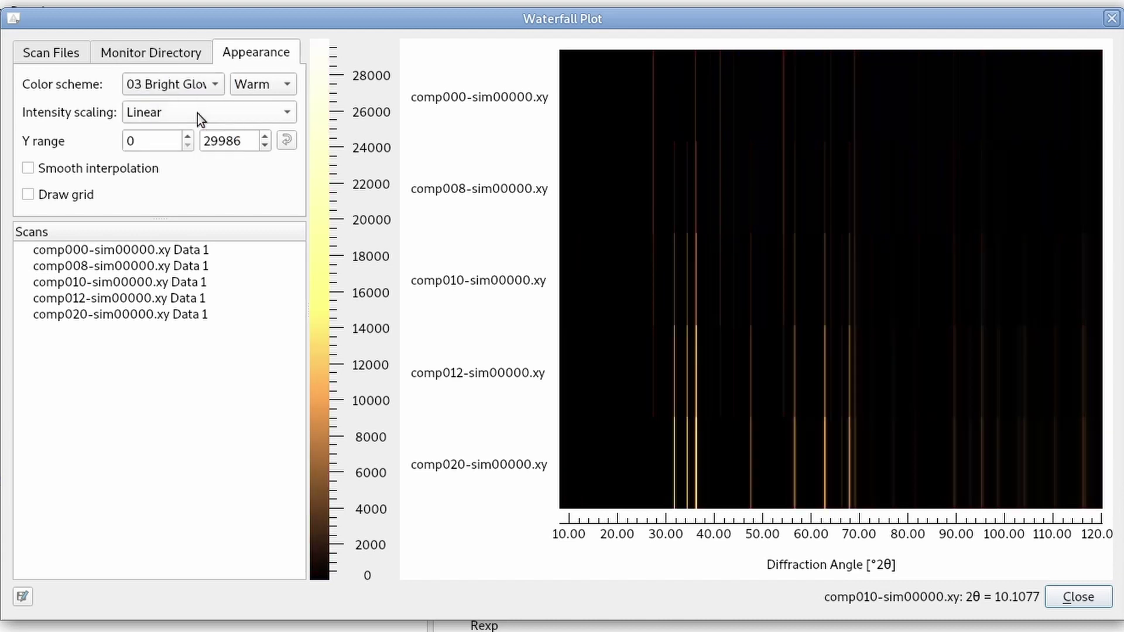
pyautogui.click(178, 90)
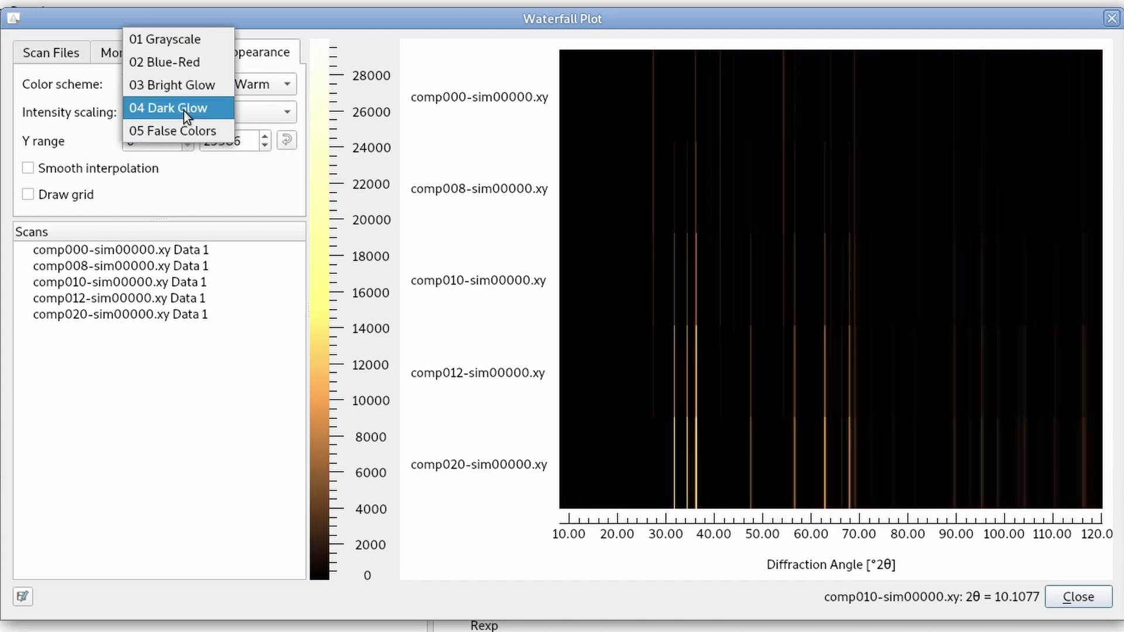
pyautogui.click(184, 111)
pyautogui.click(181, 83)
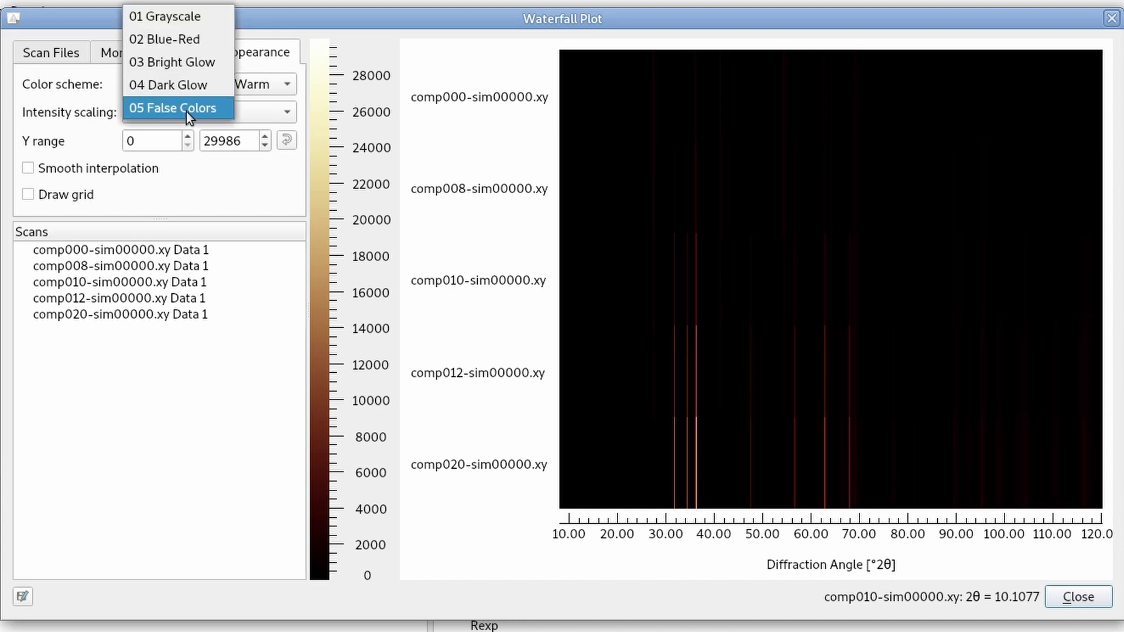
pyautogui.click(186, 111)
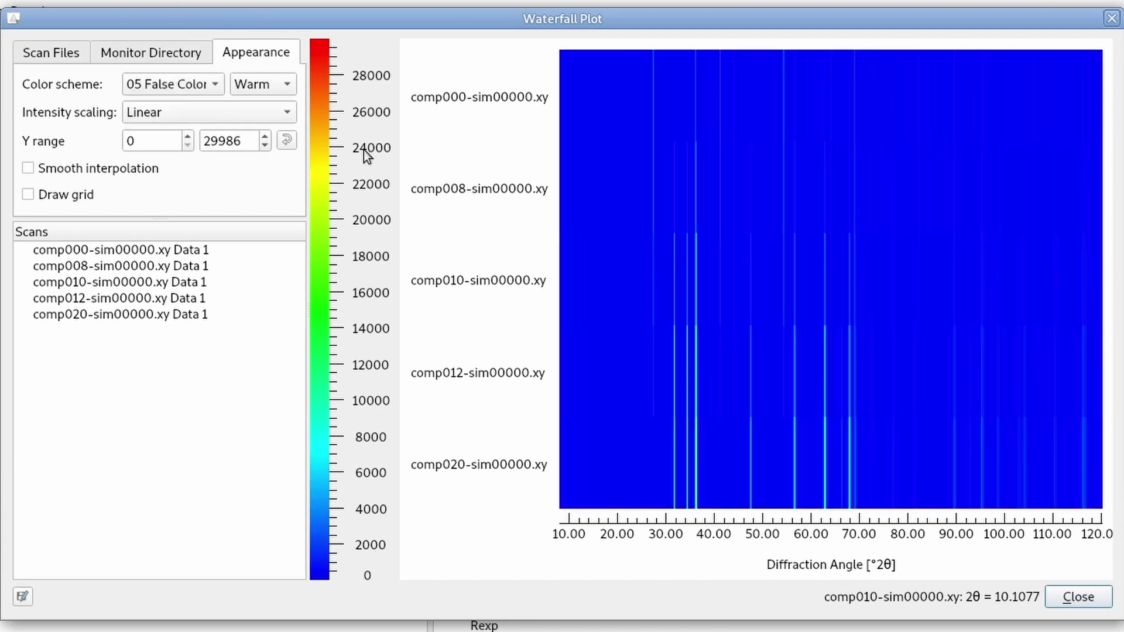
pyautogui.click(195, 84)
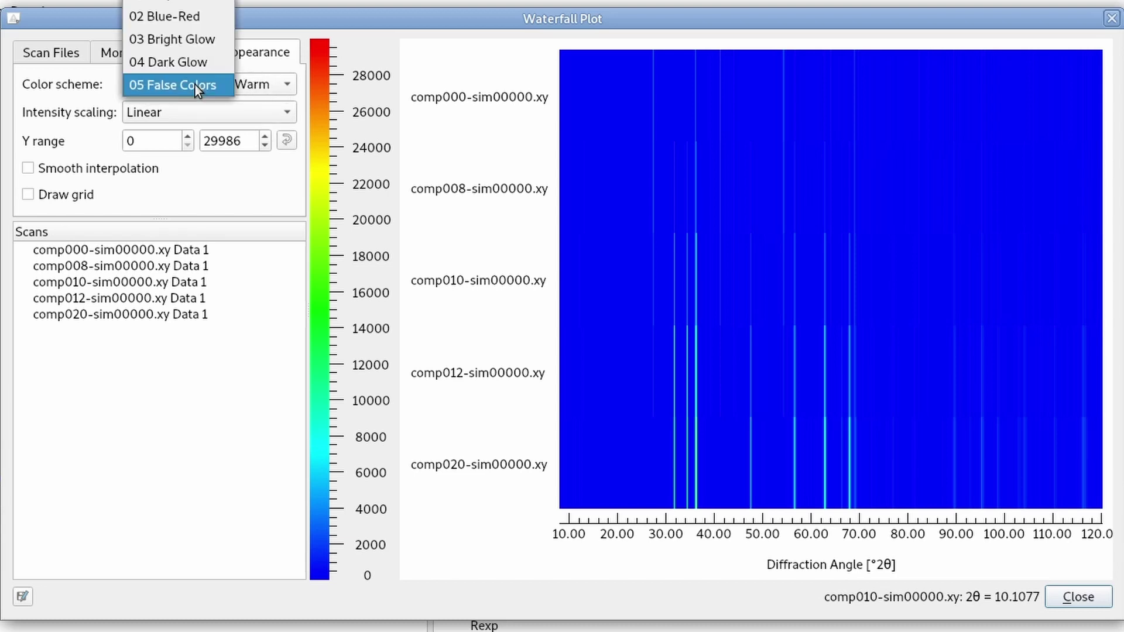
pyautogui.click(203, 12)
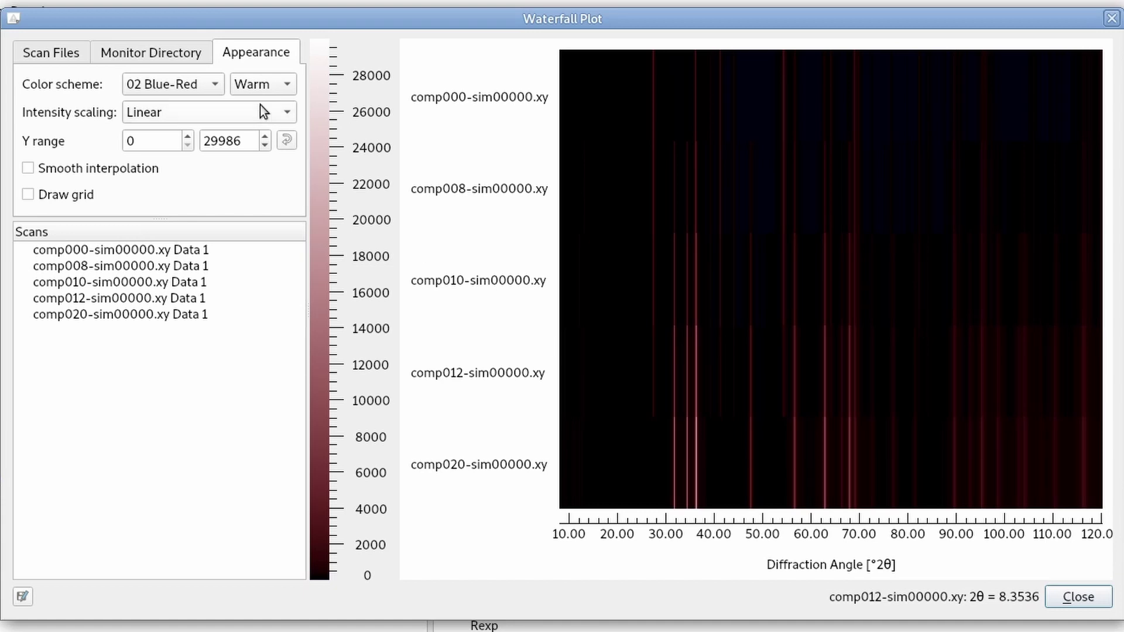
# Try the Cold variant with Bright Glow and Dark Glow, then return to Grayscale
pyautogui.click(259, 88)
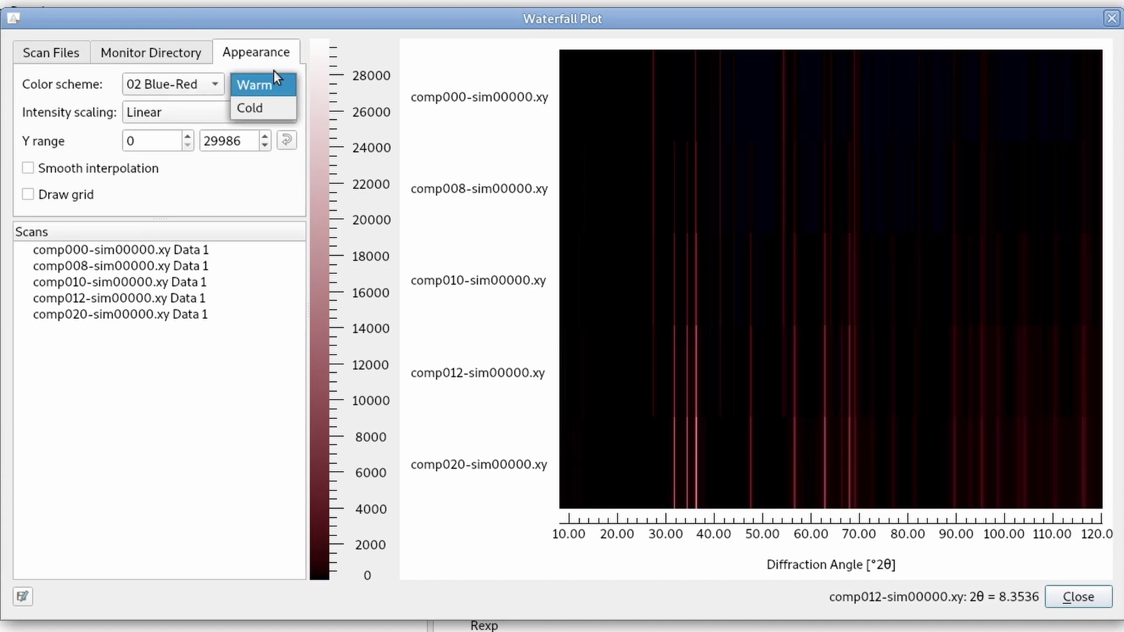
pyautogui.click(264, 107)
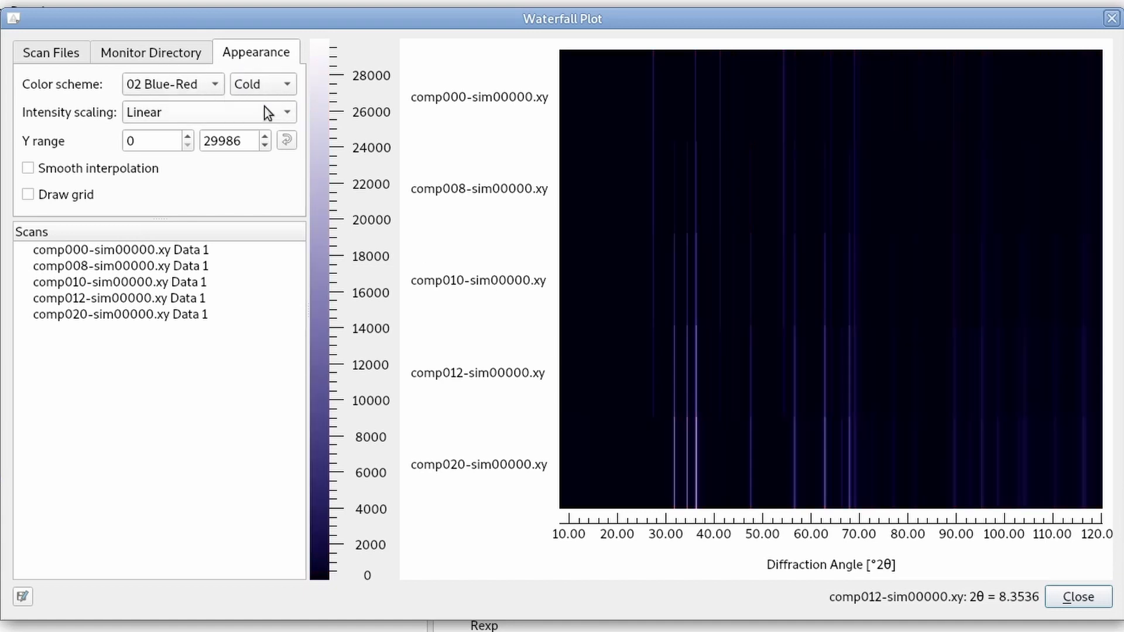
pyautogui.click(194, 83)
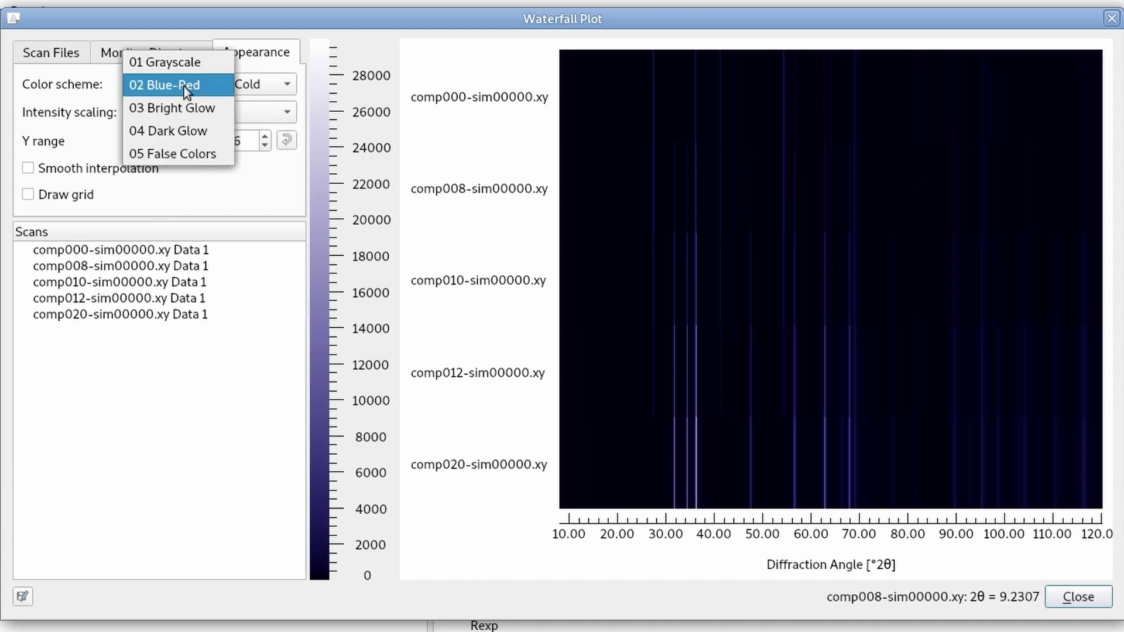
pyautogui.click(186, 111)
pyautogui.click(182, 88)
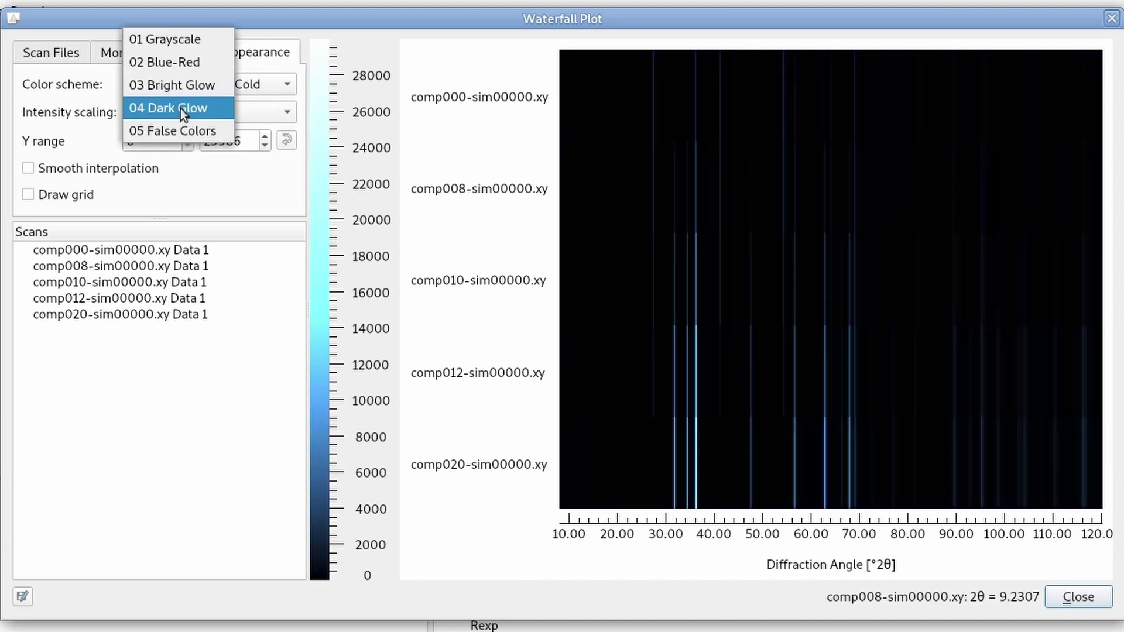
pyautogui.click(179, 108)
pyautogui.click(174, 85)
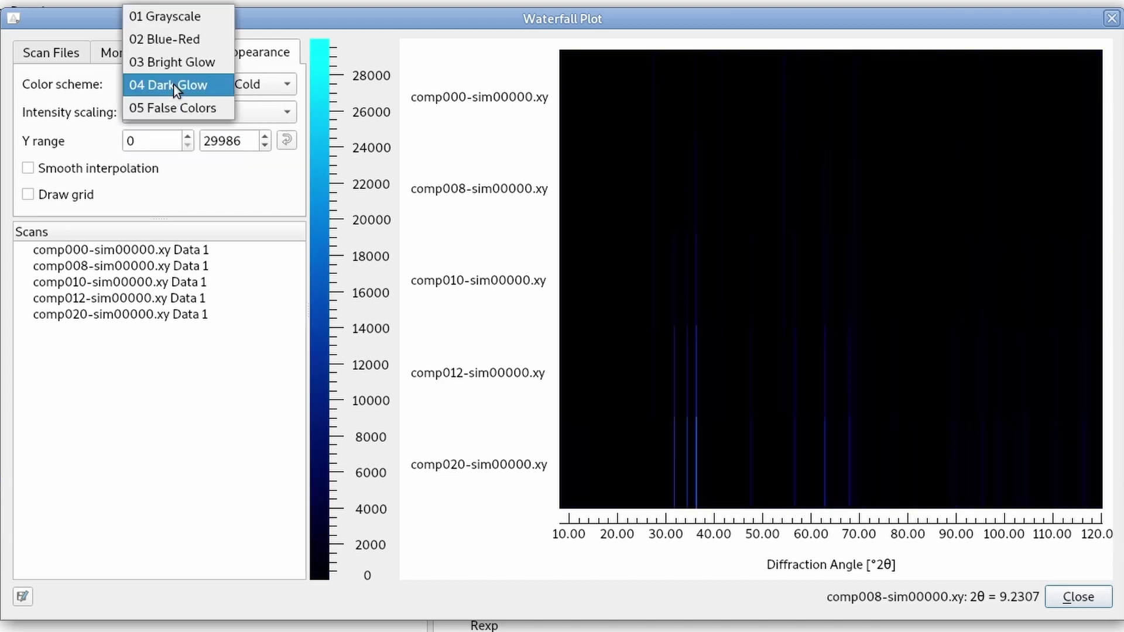
pyautogui.click(167, 16)
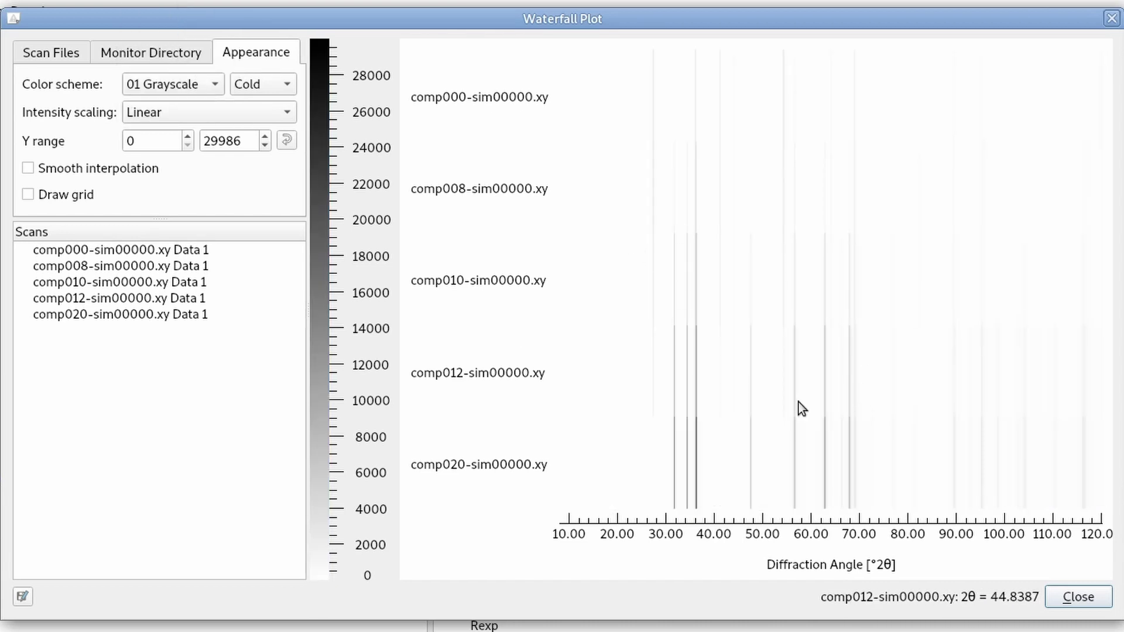
# Compare Warm and Cold grayscale, settling on 01 Grayscale Cold
pyautogui.click(255, 88)
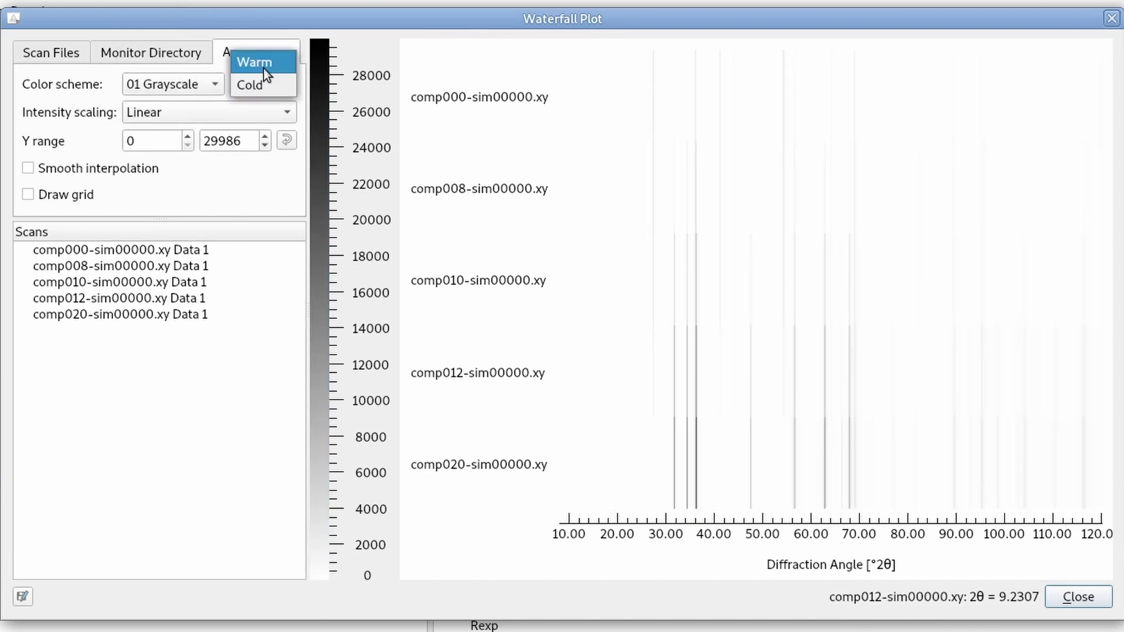
pyautogui.click(264, 66)
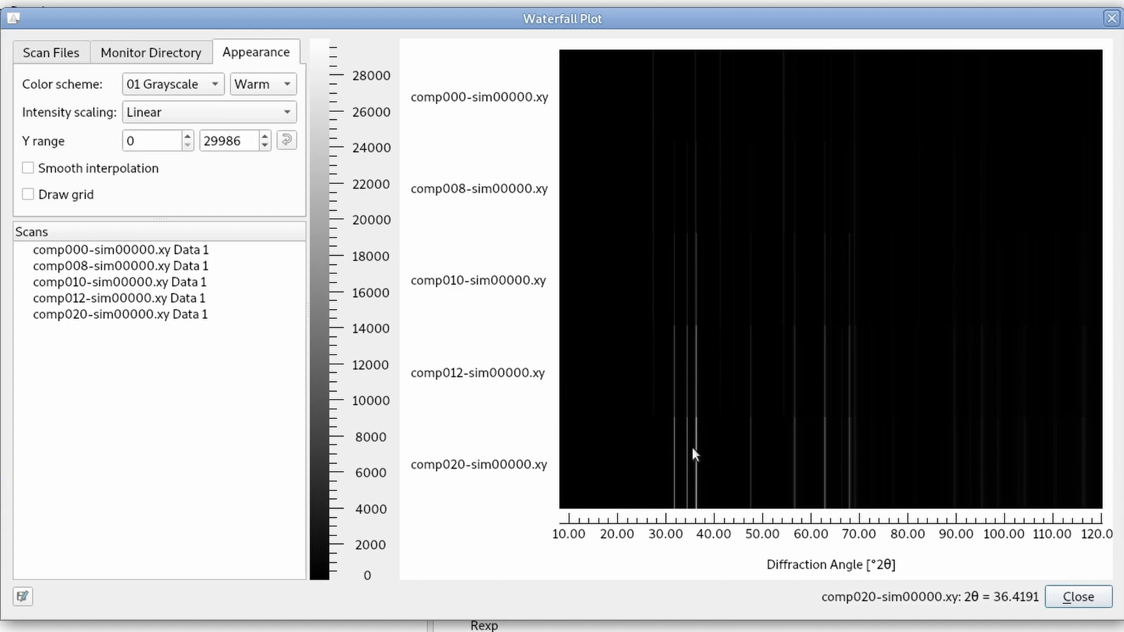
pyautogui.click(286, 84)
pyautogui.click(267, 108)
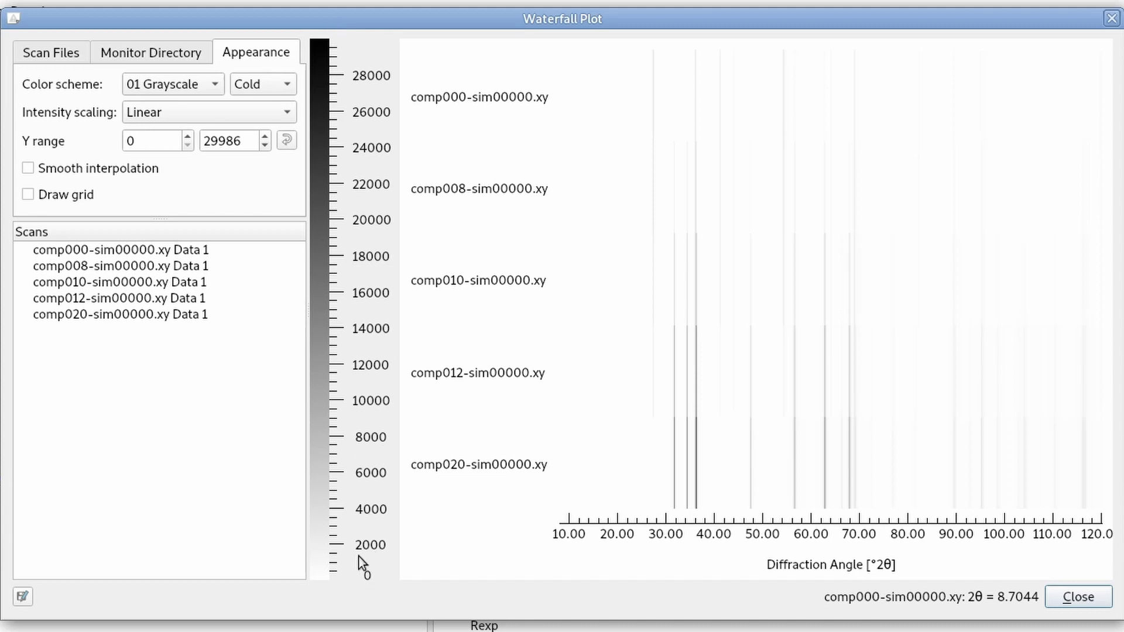
# Try square root intensity scaling, then switch to logarithmic scaling
pyautogui.click(178, 111)
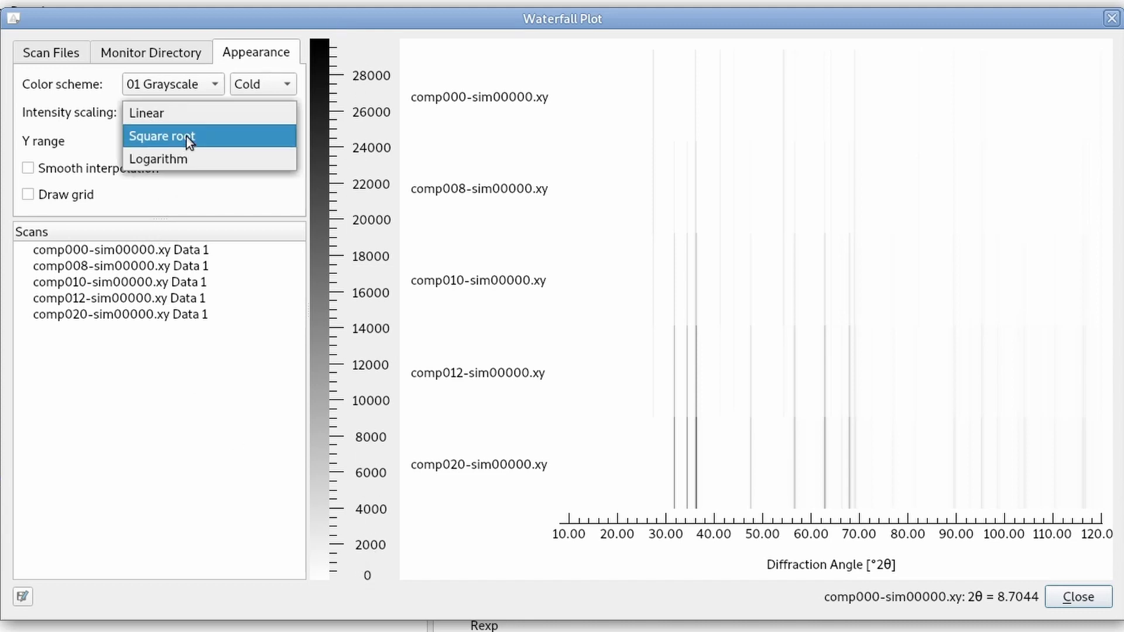
pyautogui.click(187, 135)
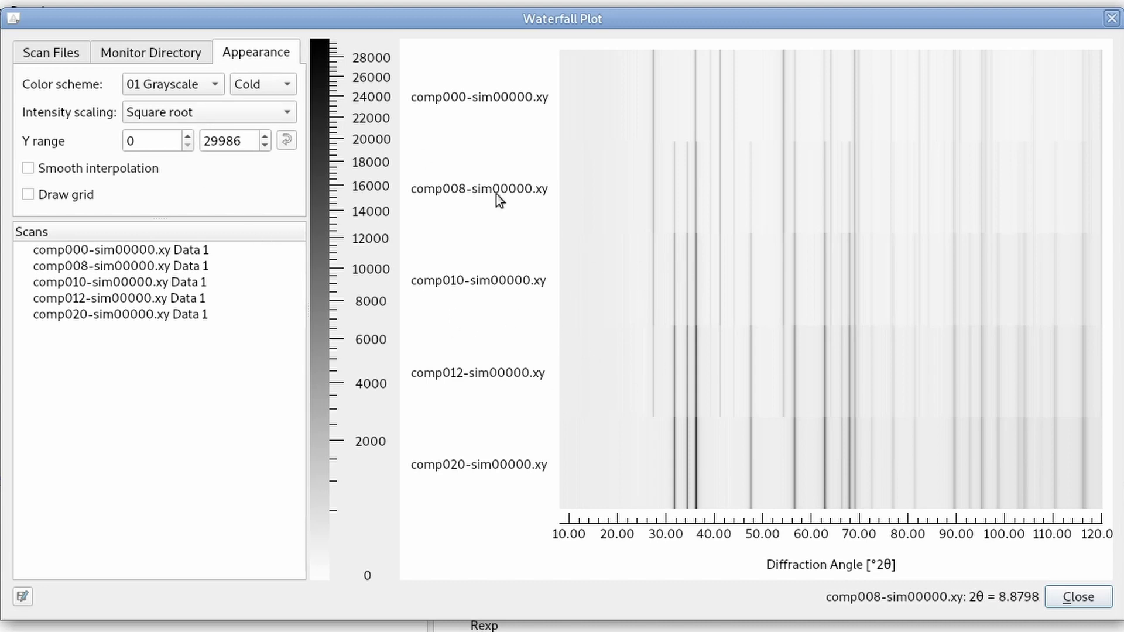
pyautogui.click(212, 112)
pyautogui.click(187, 138)
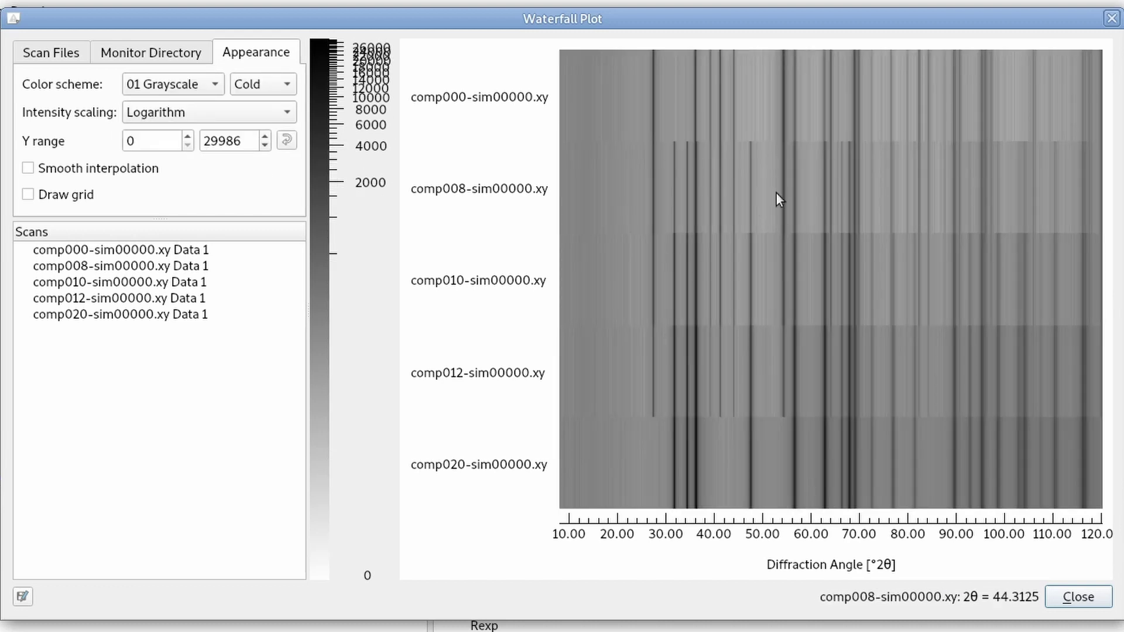
# Set the colour scheme to 04 Dark Glow in its Warm variant
pyautogui.click(186, 86)
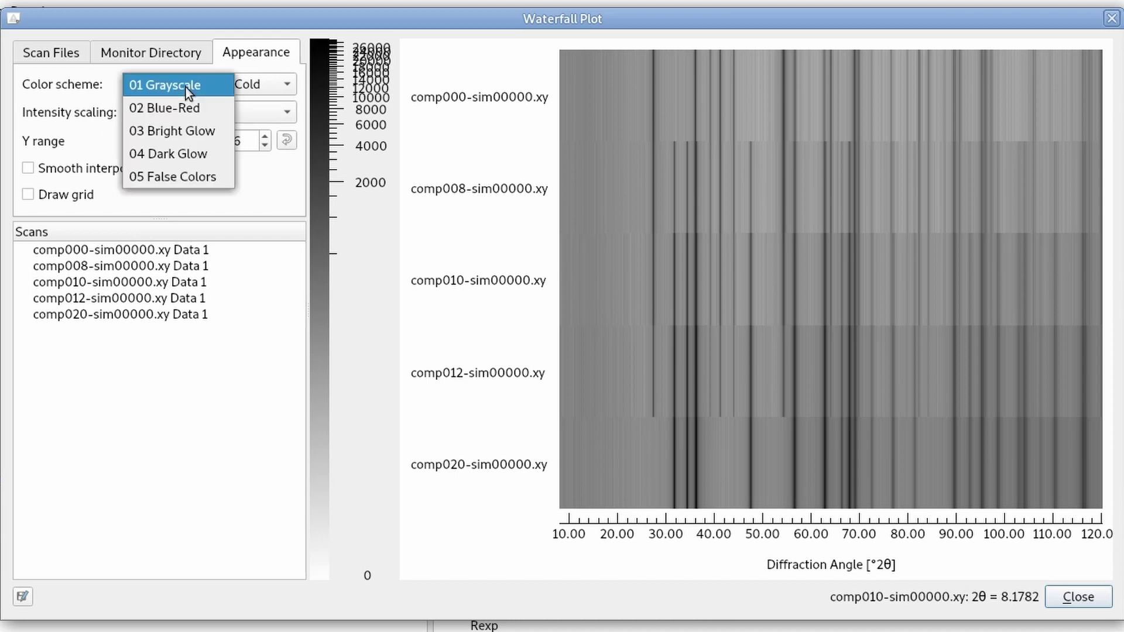
pyautogui.click(189, 153)
pyautogui.click(266, 91)
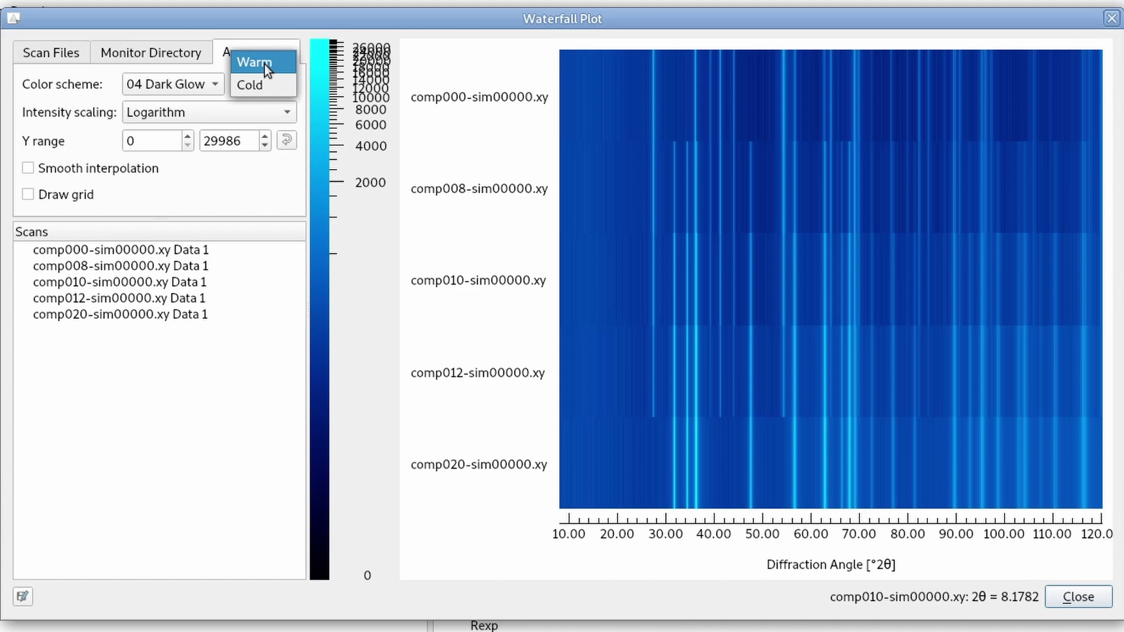
pyautogui.click(265, 64)
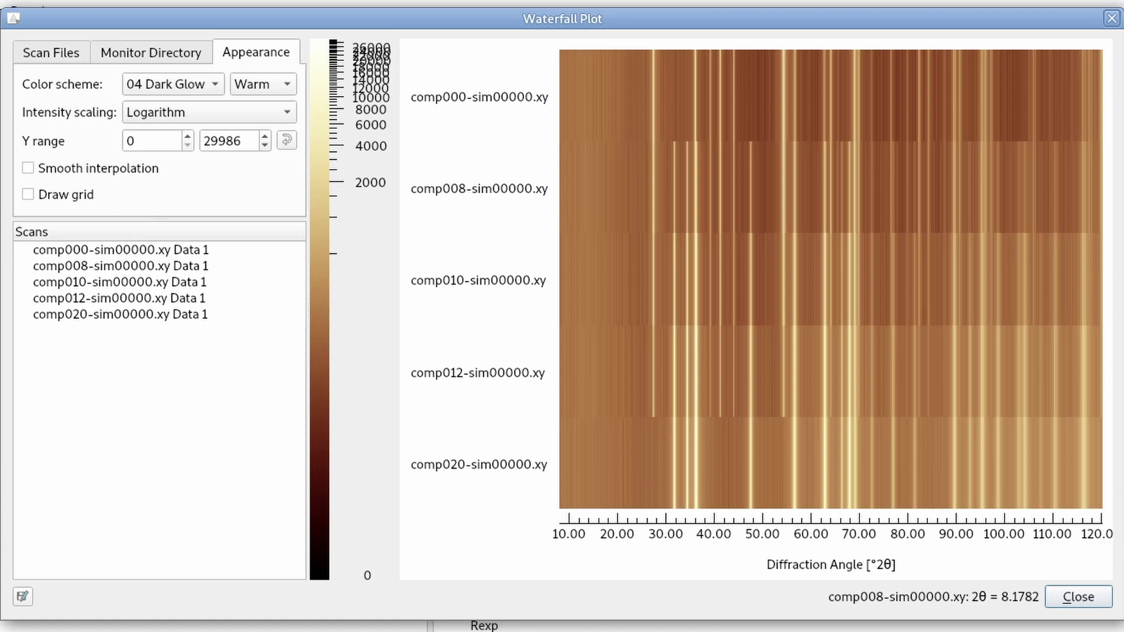
pyautogui.click(147, 141)
pyautogui.scroll(9, 152, 142)
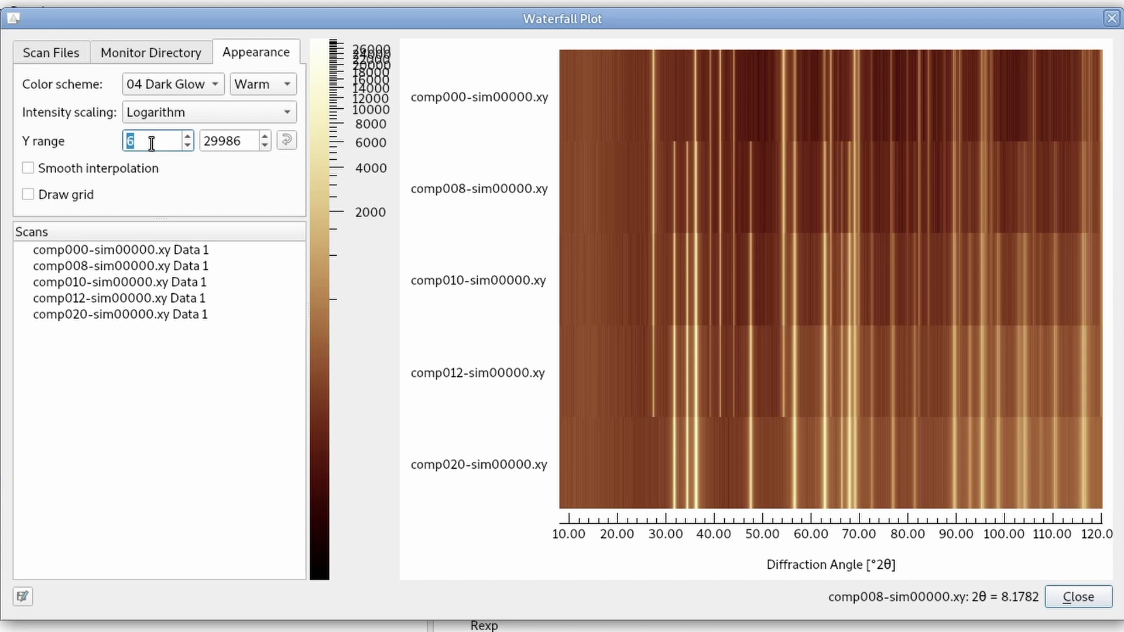
pyautogui.scroll(16, 152, 144)
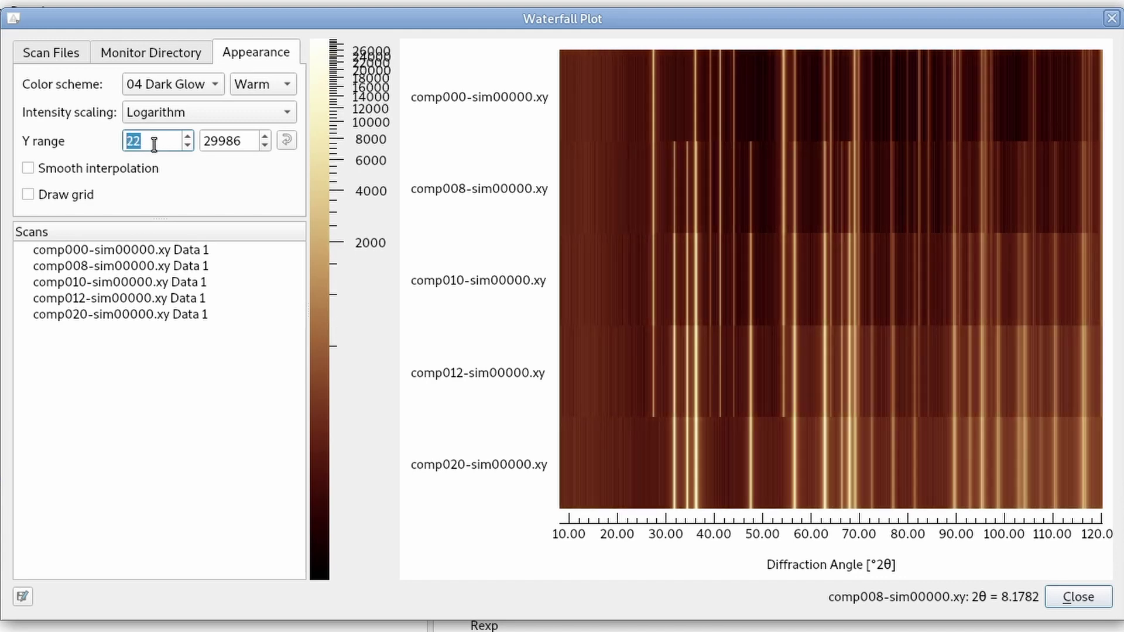
pyautogui.scroll(14, 155, 144)
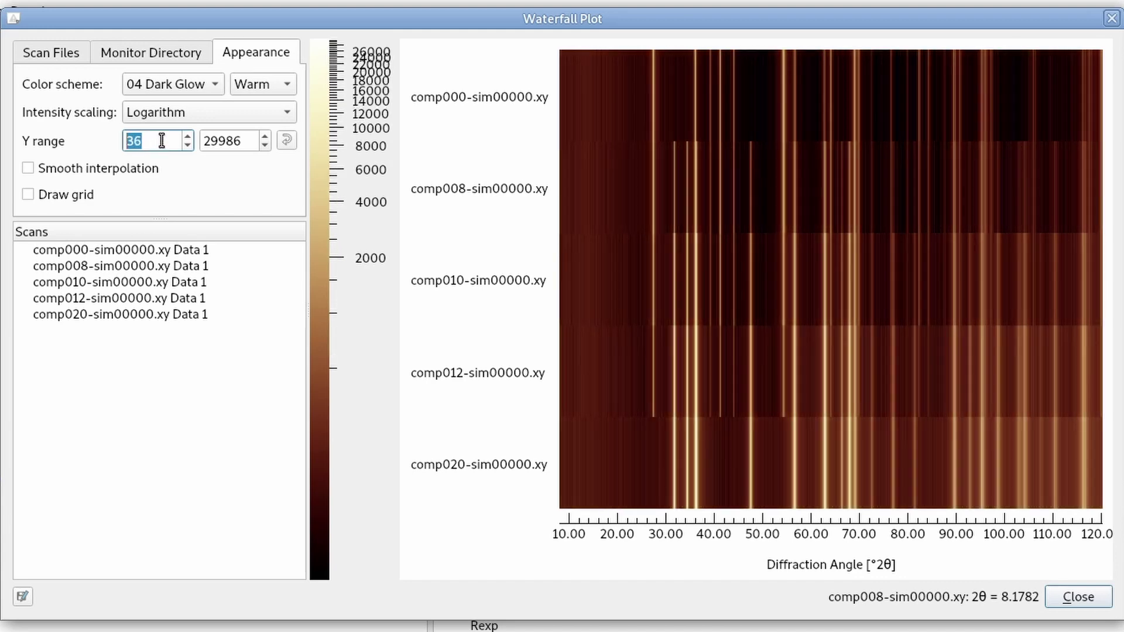
pyautogui.scroll(11, 163, 141)
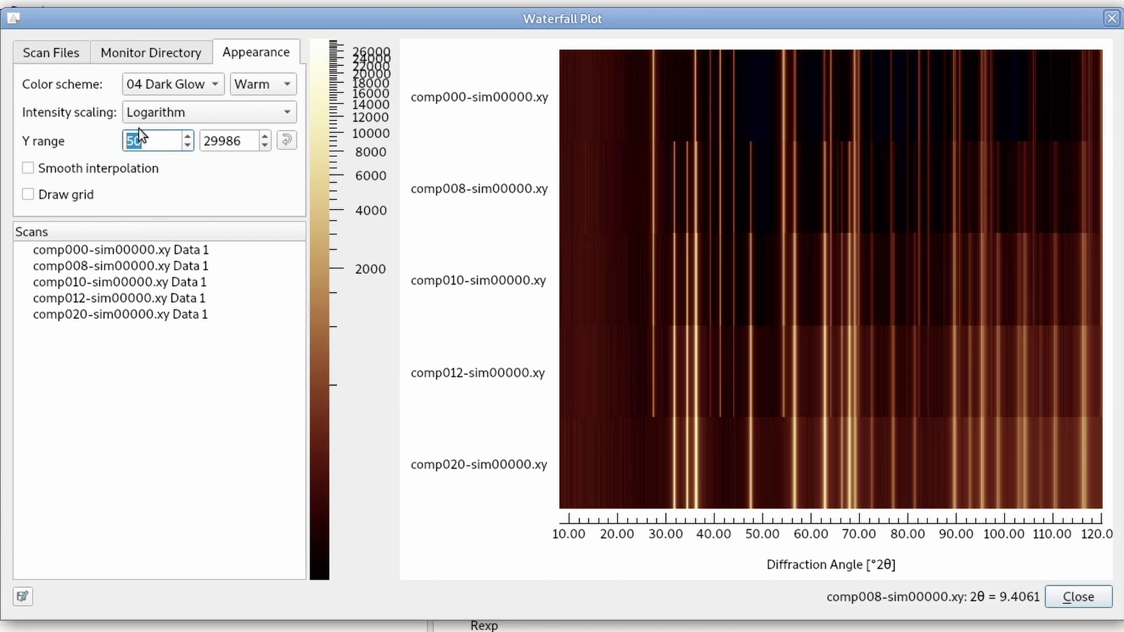
pyautogui.write('0')
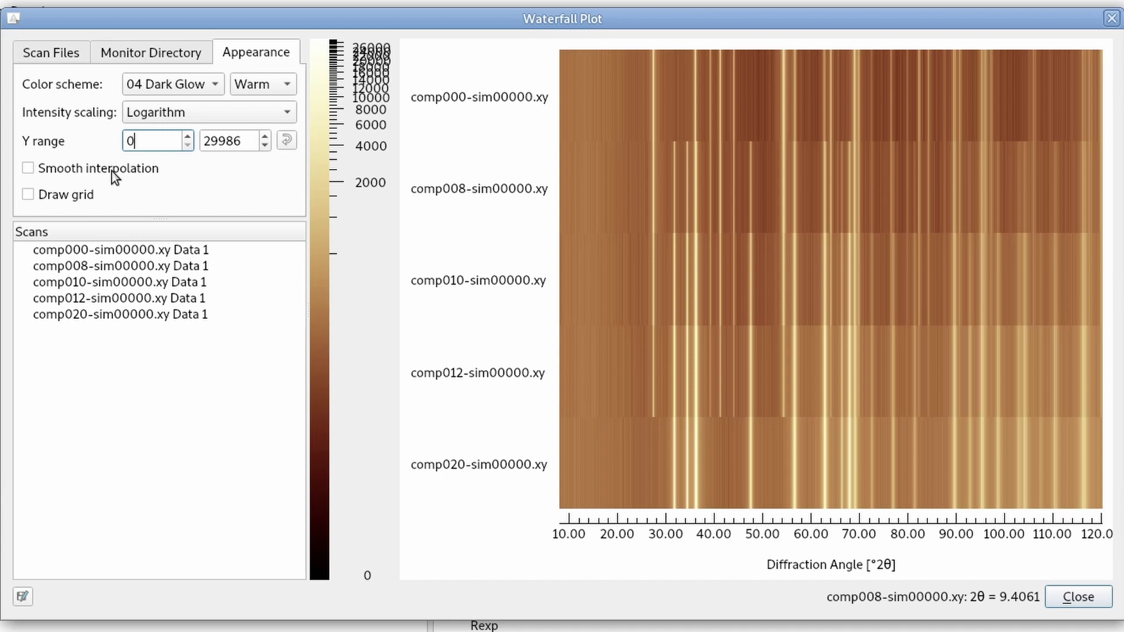
# Toggle Smooth interpolation on and off to compare, leaving it enabled
pyautogui.click(47, 170)
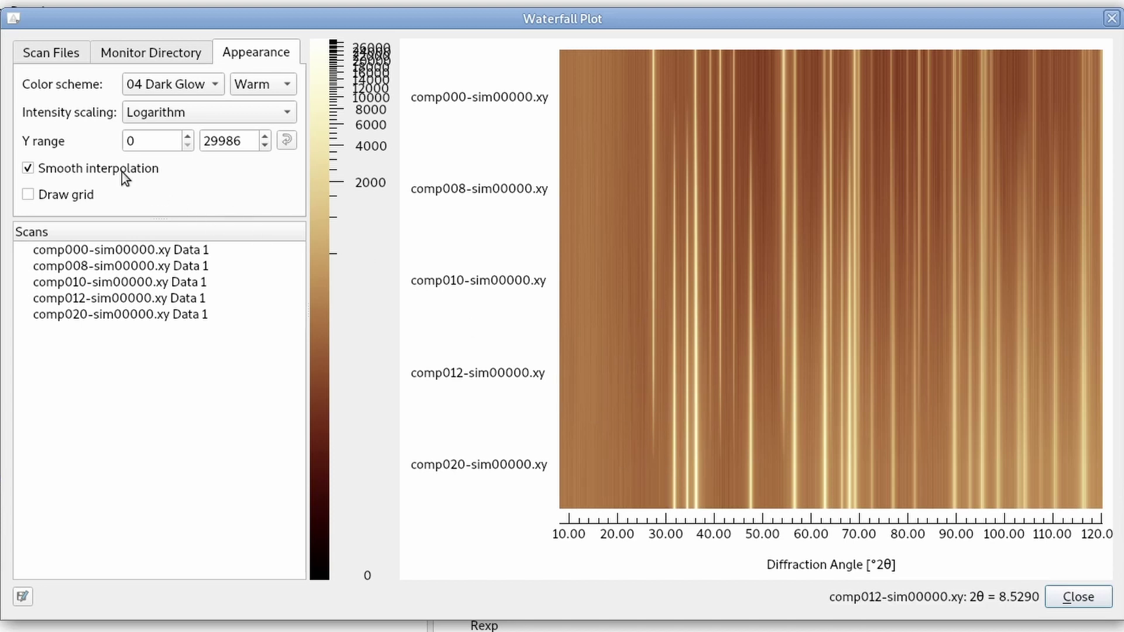
pyautogui.click(98, 169)
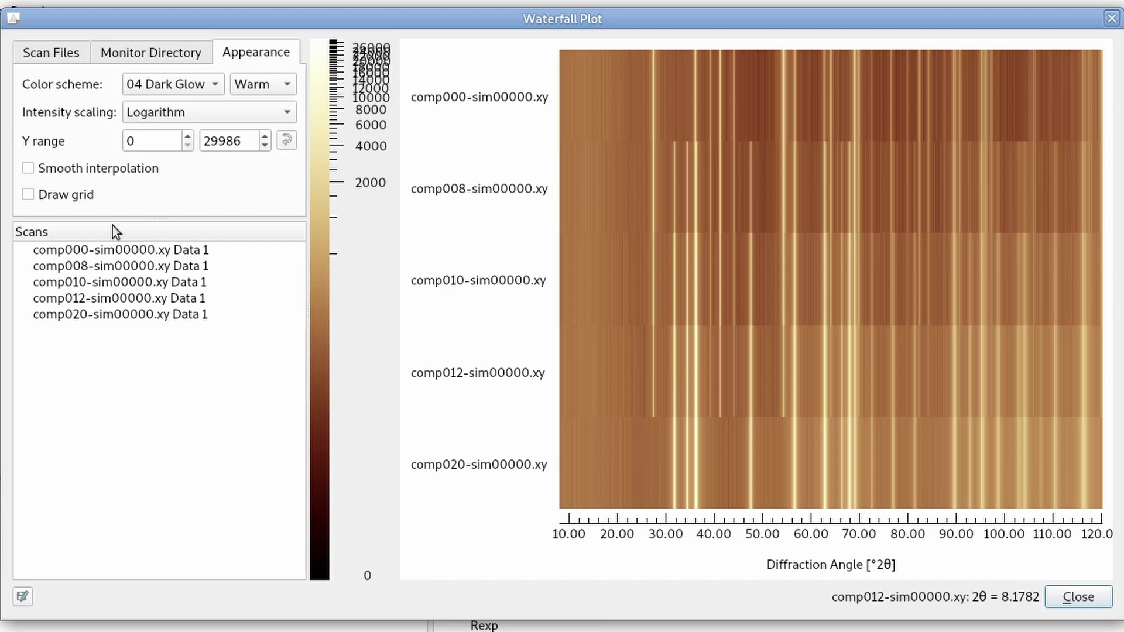
pyautogui.click(47, 170)
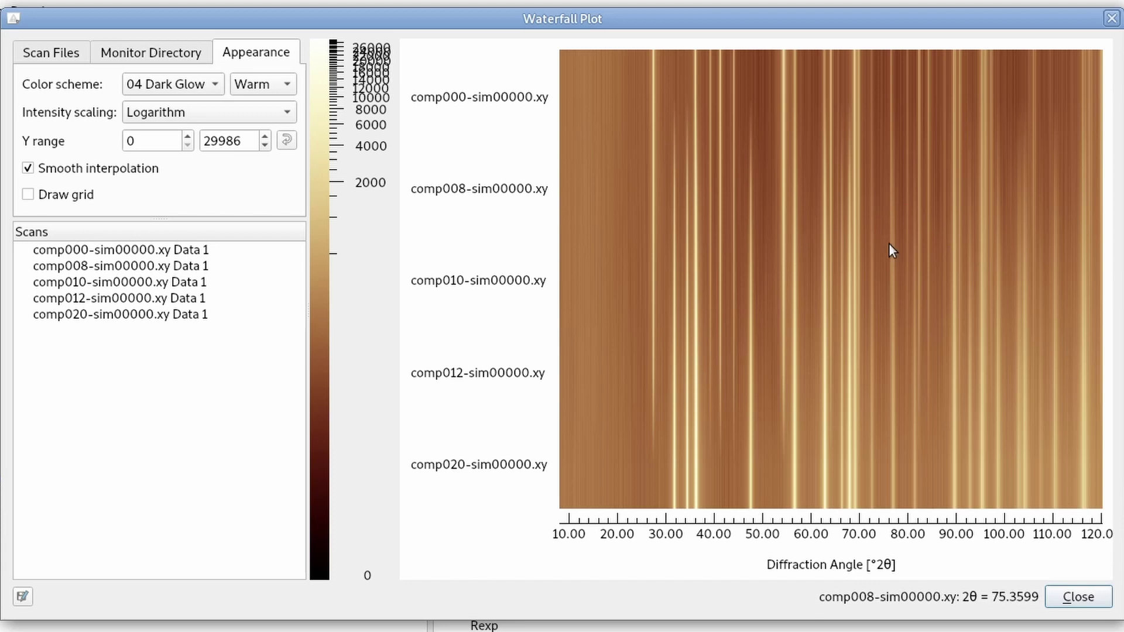
pyautogui.click(75, 176)
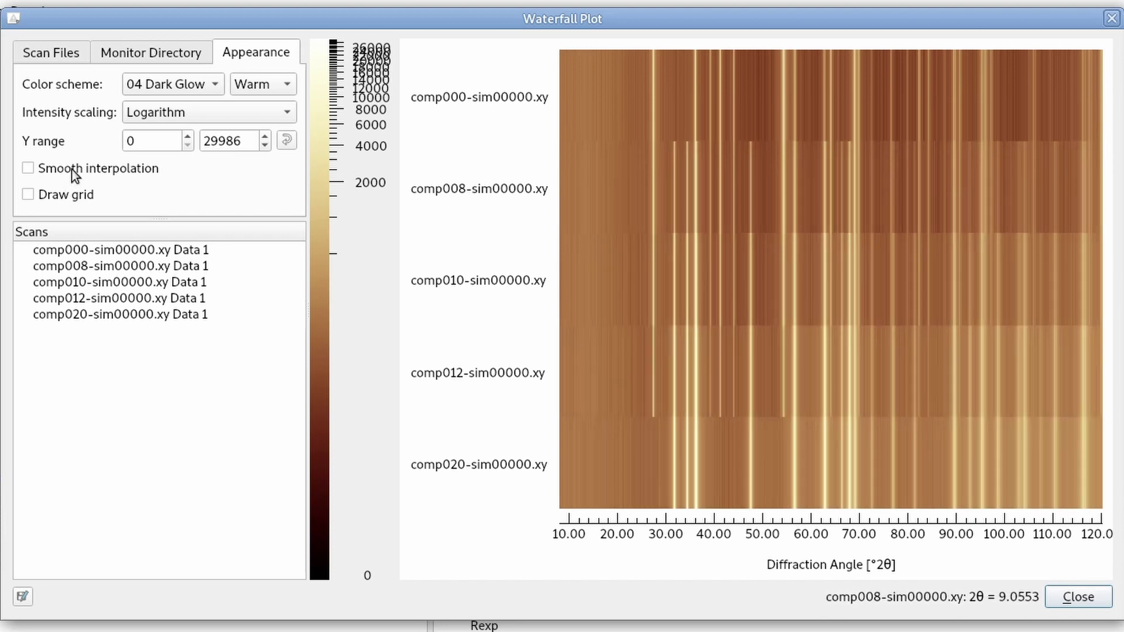
pyautogui.click(71, 168)
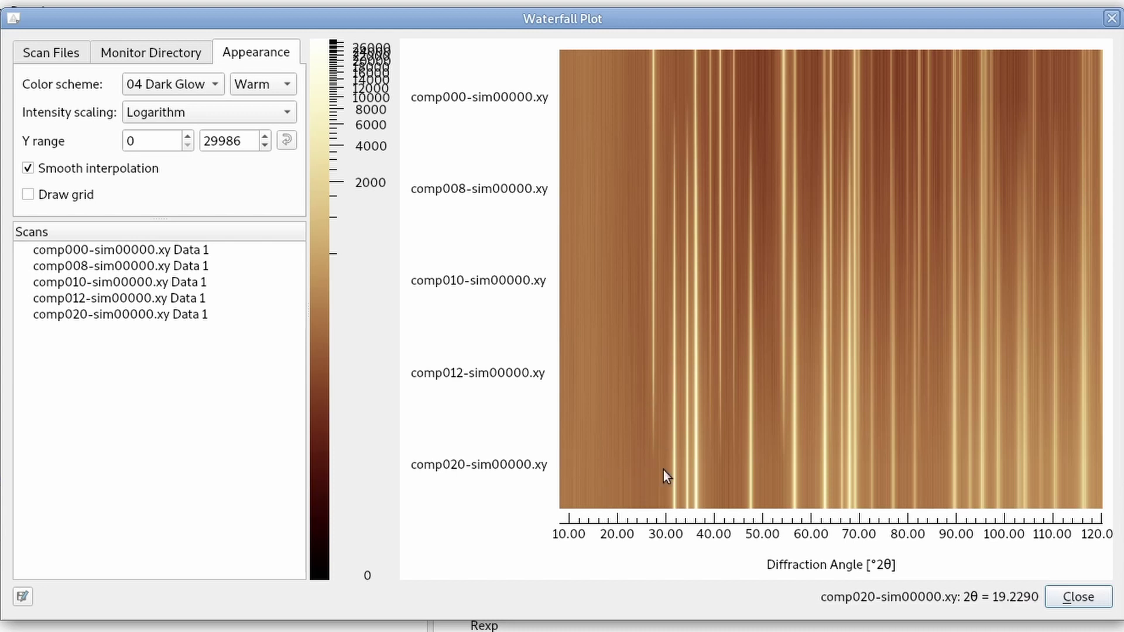
# Enable Draw grid to overlay dashed grid lines on the waterfall plot
pyautogui.click(70, 199)
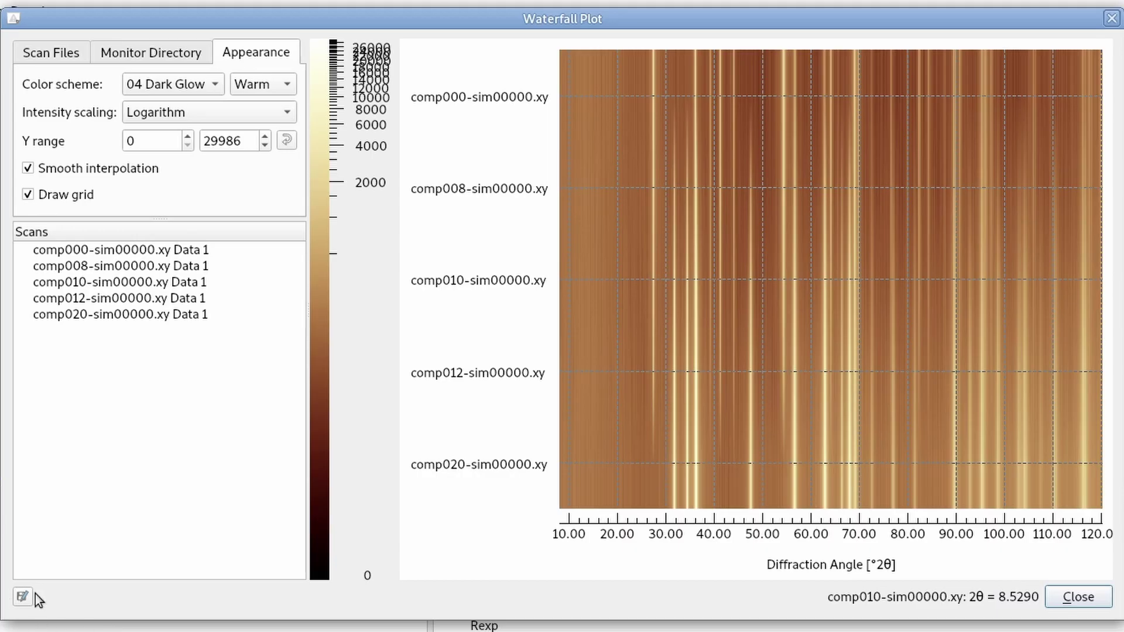
pyautogui.click(22, 597)
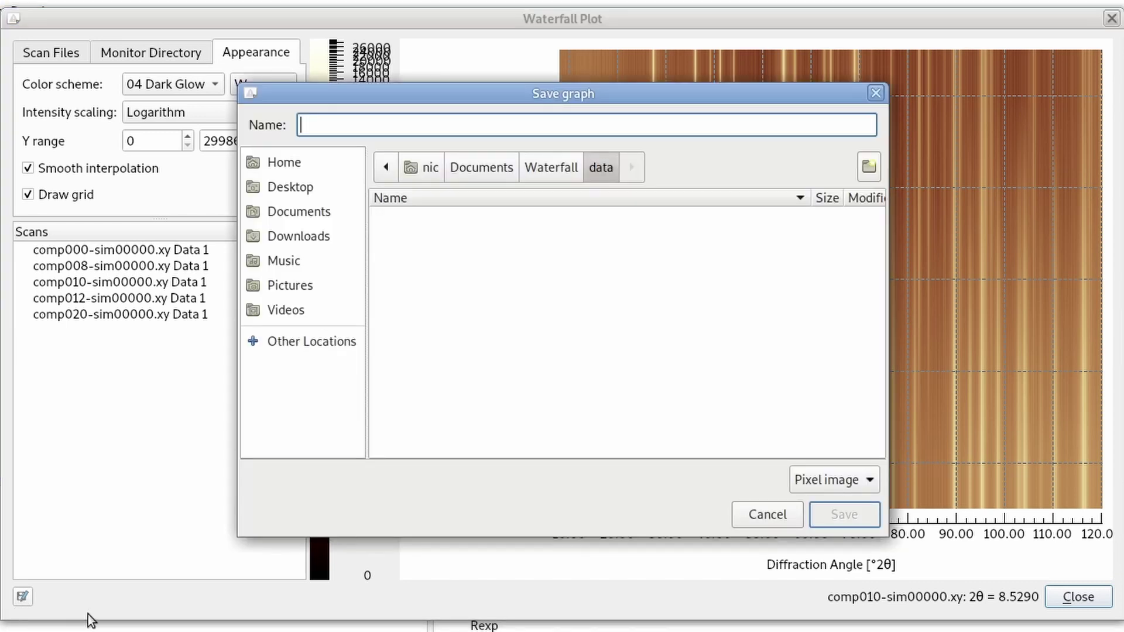
pyautogui.click(842, 486)
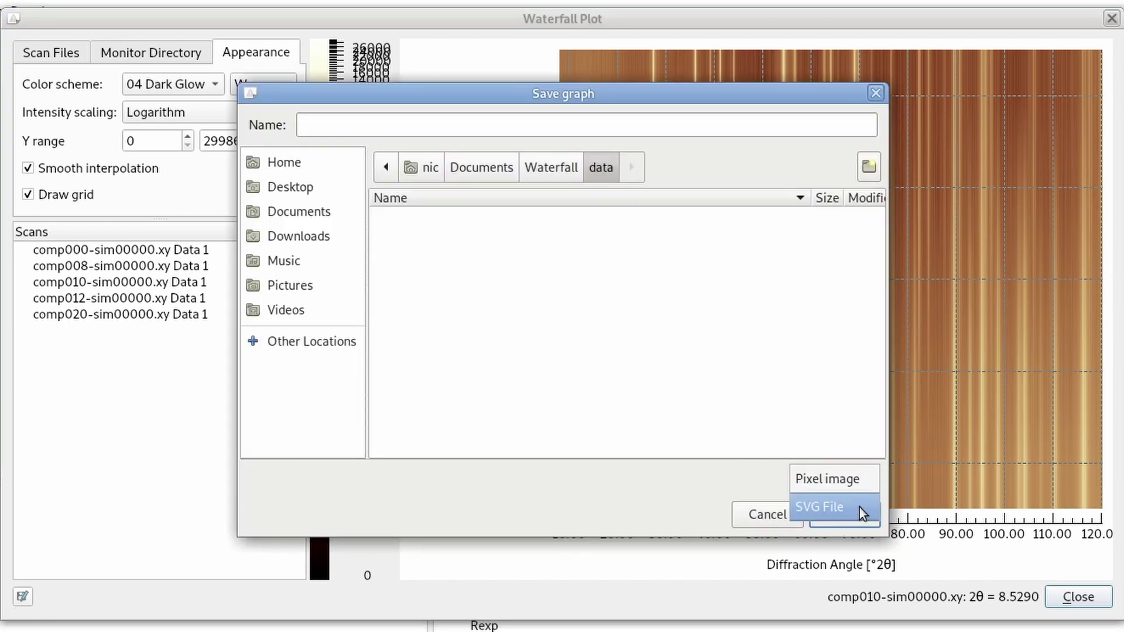
pyautogui.click(711, 373)
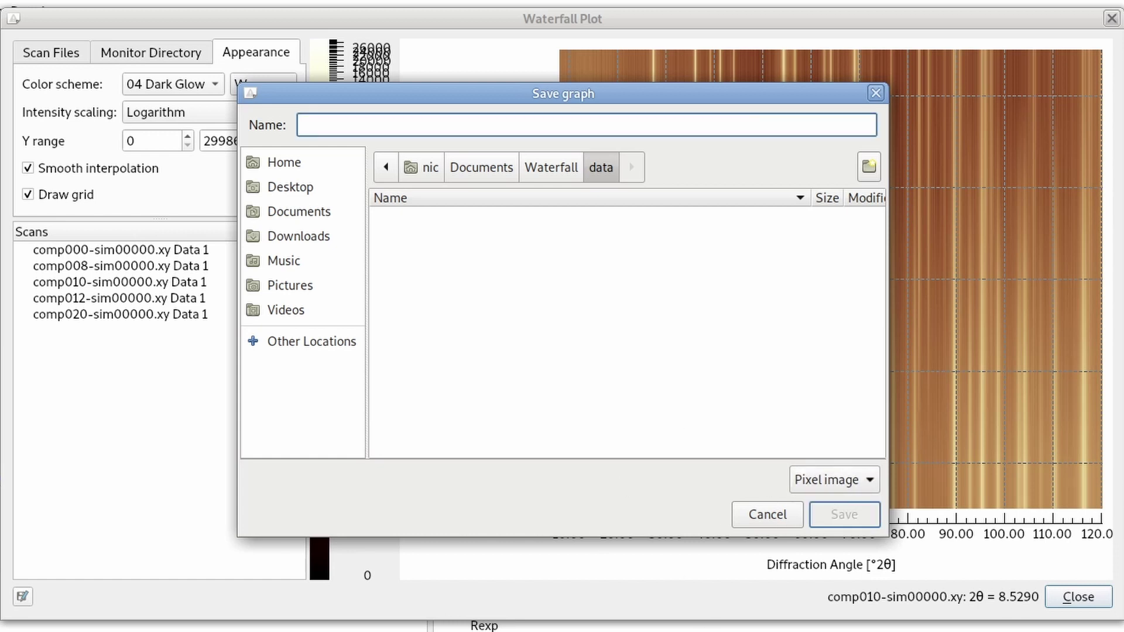
pyautogui.click(762, 518)
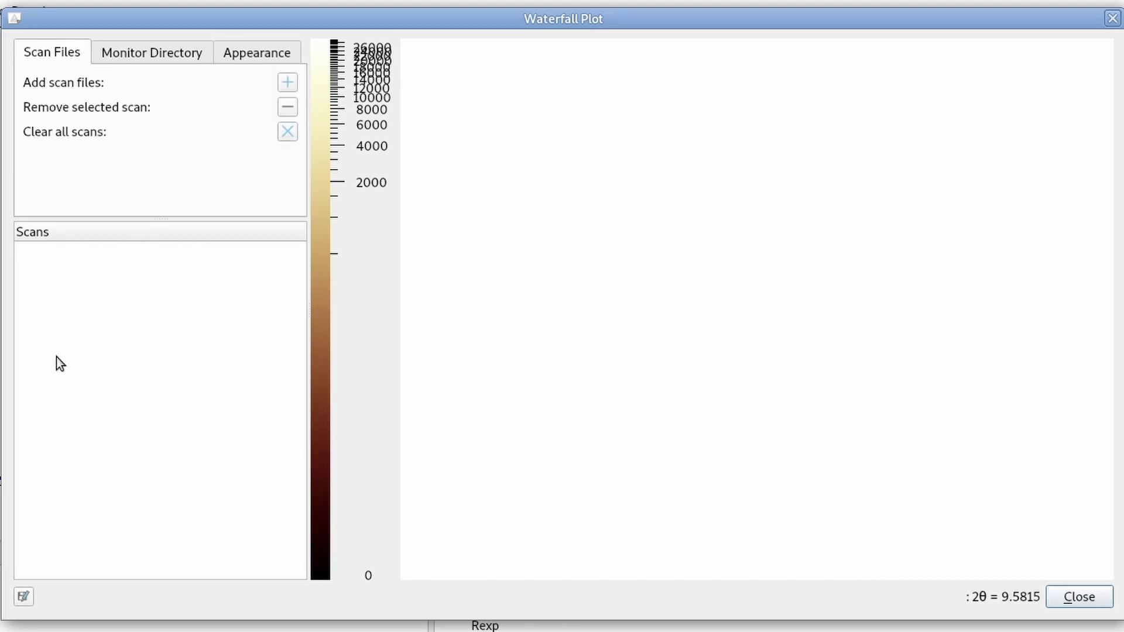
# Point directory monitoring at Documents/Waterfall/data with Free format XY scan as file type
pyautogui.click(101, 52)
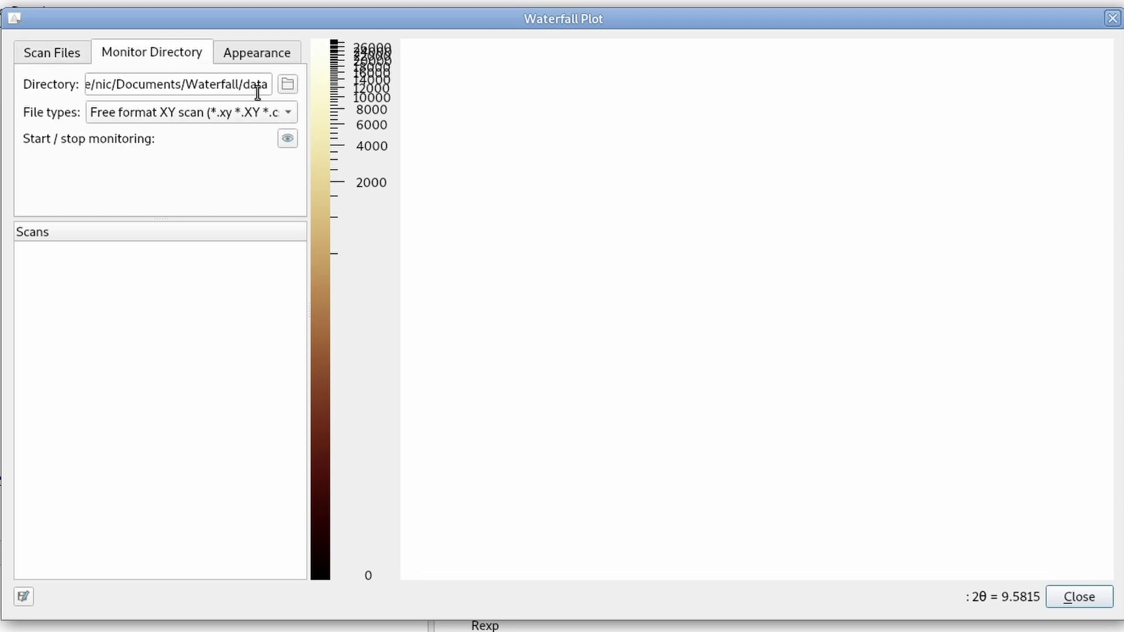
pyautogui.click(287, 83)
pyautogui.click(865, 518)
pyautogui.click(178, 113)
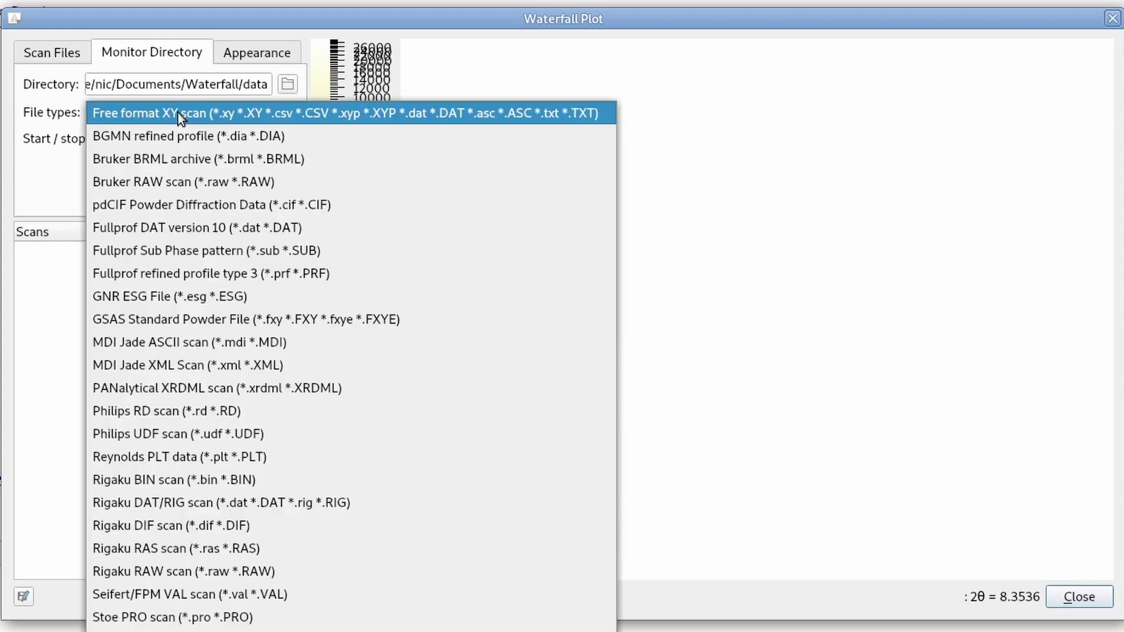
pyautogui.click(261, 114)
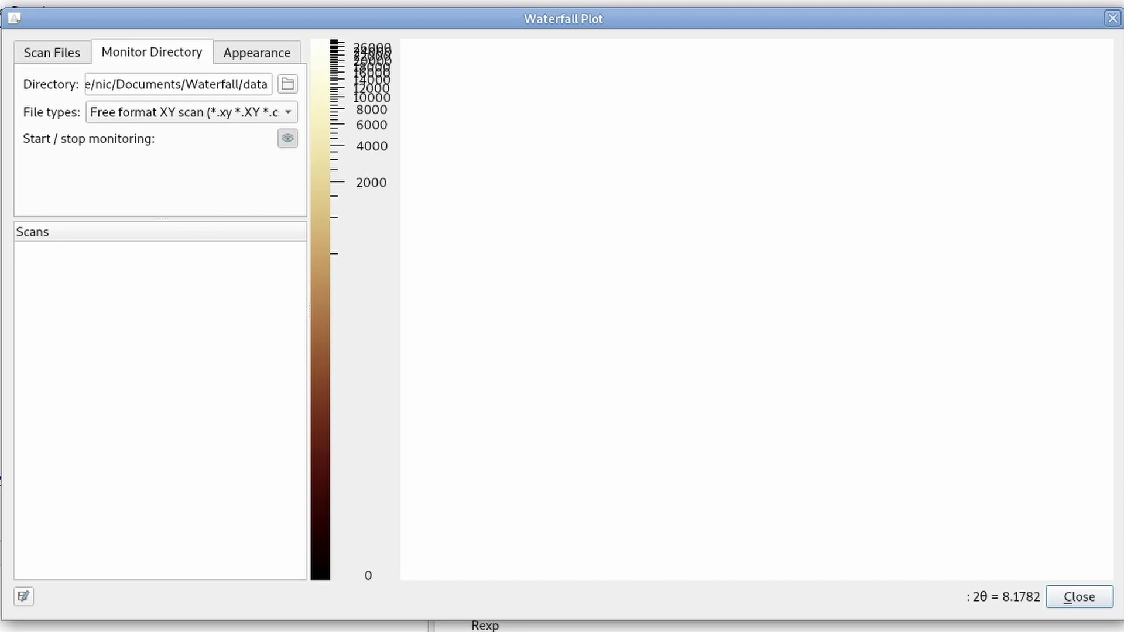
# Run ./copyDelayed.sh in the terminal so scans comp000–comp019 stream into the waterfall plot
pyautogui.hotkey('alt', 'Tab')
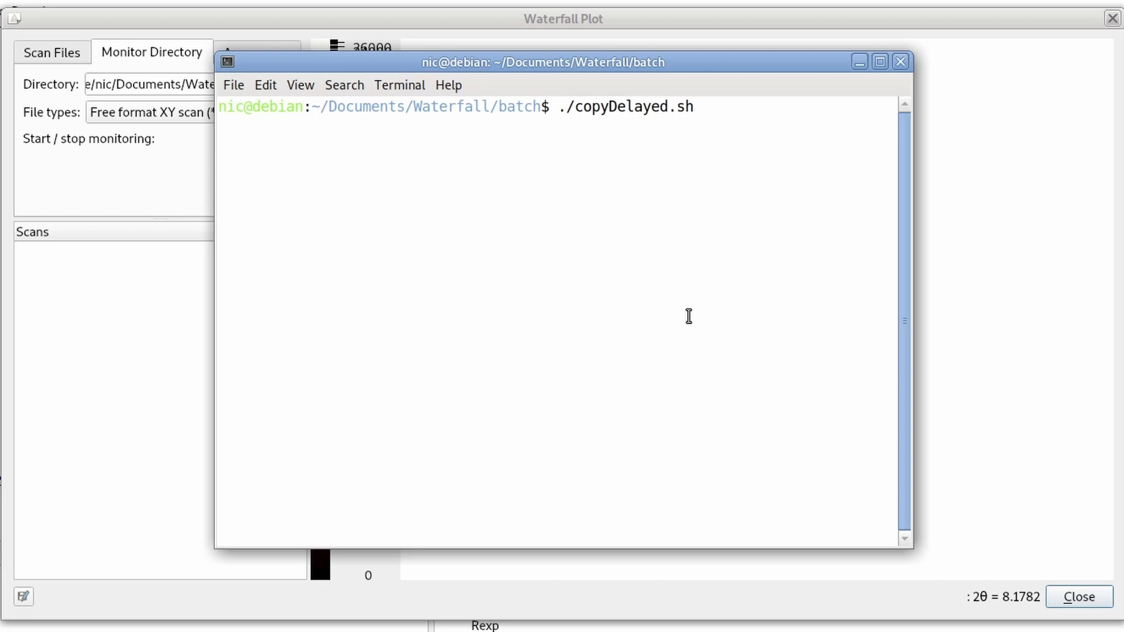
pyautogui.press('Return')
pyautogui.click(192, 22)
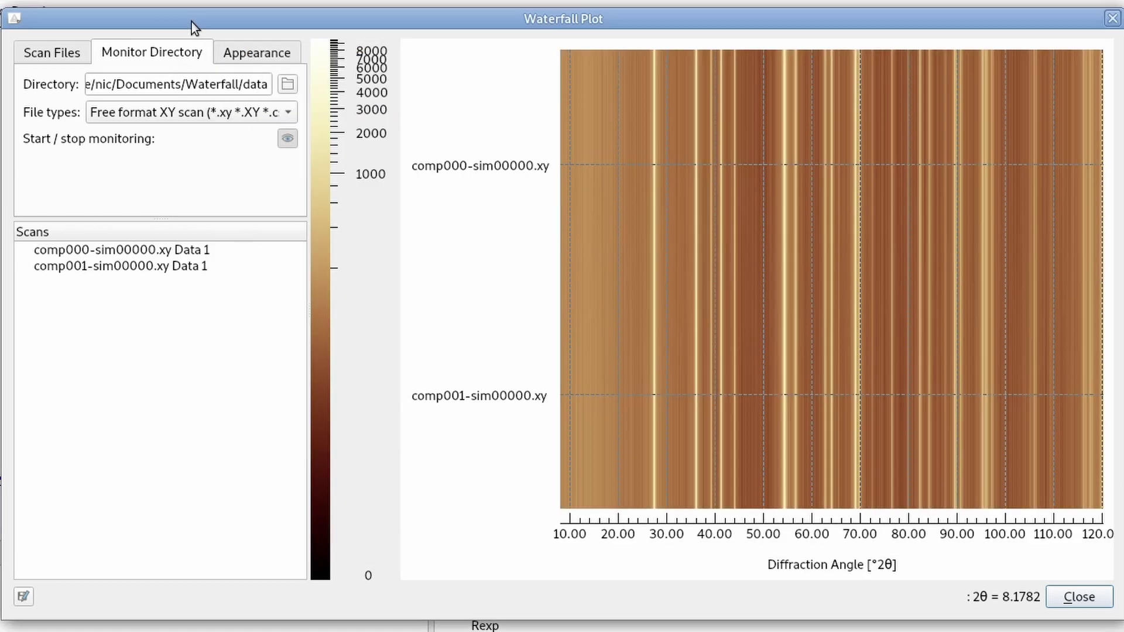